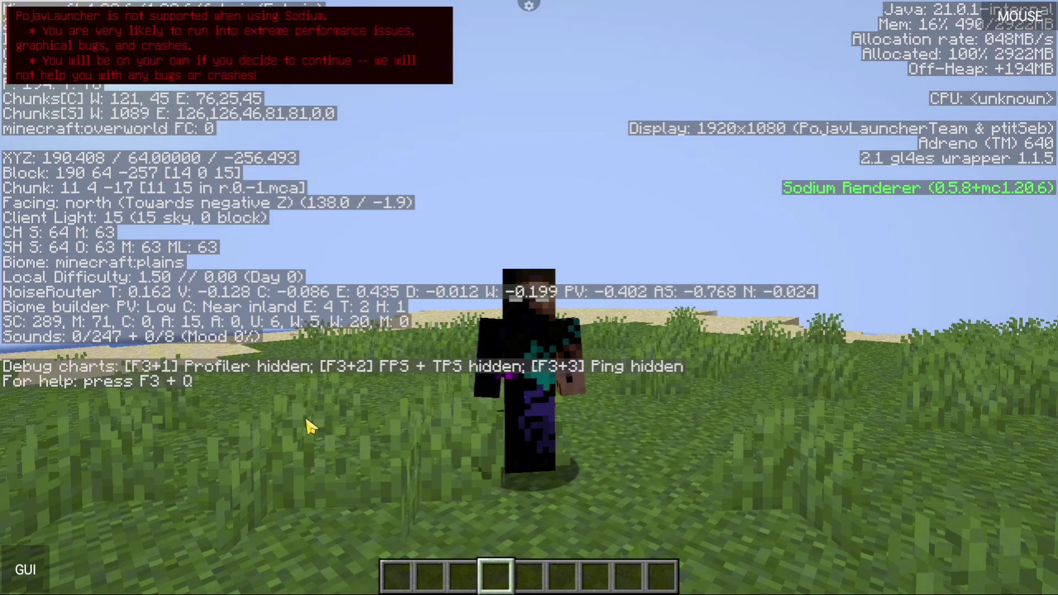
Step: Scroll the GitHub Actions run down to its jdk21/jre21 artifacts, then go to the home screen
key(e)
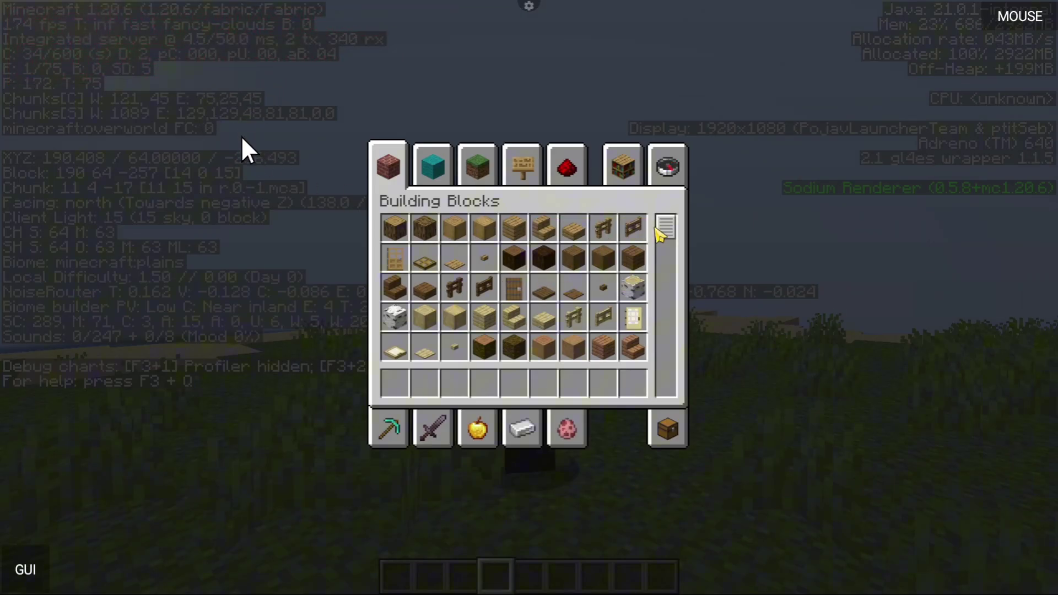
key(e)
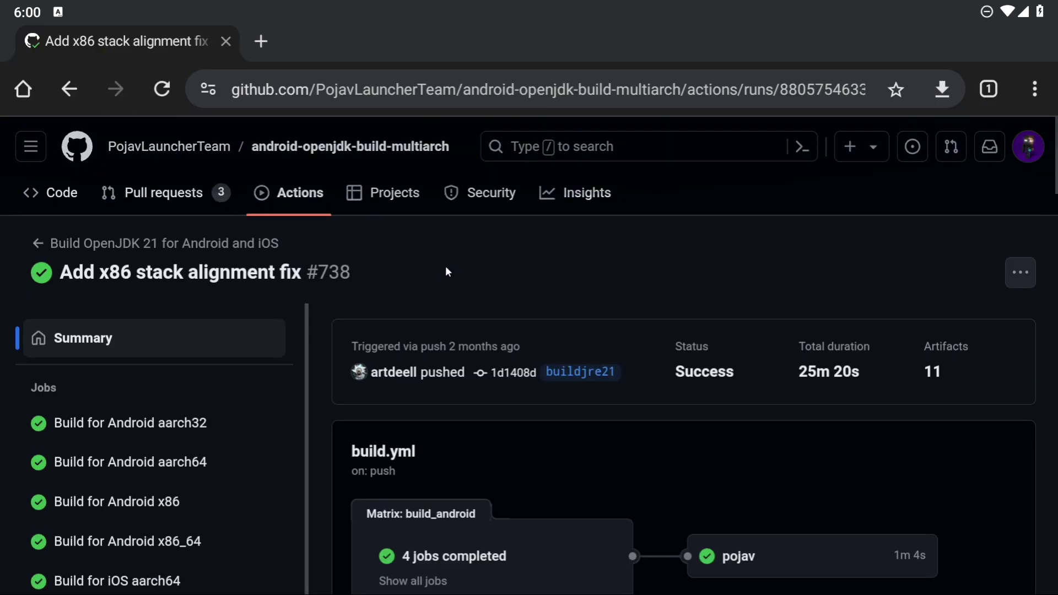
scroll(559, 253, down, 3)
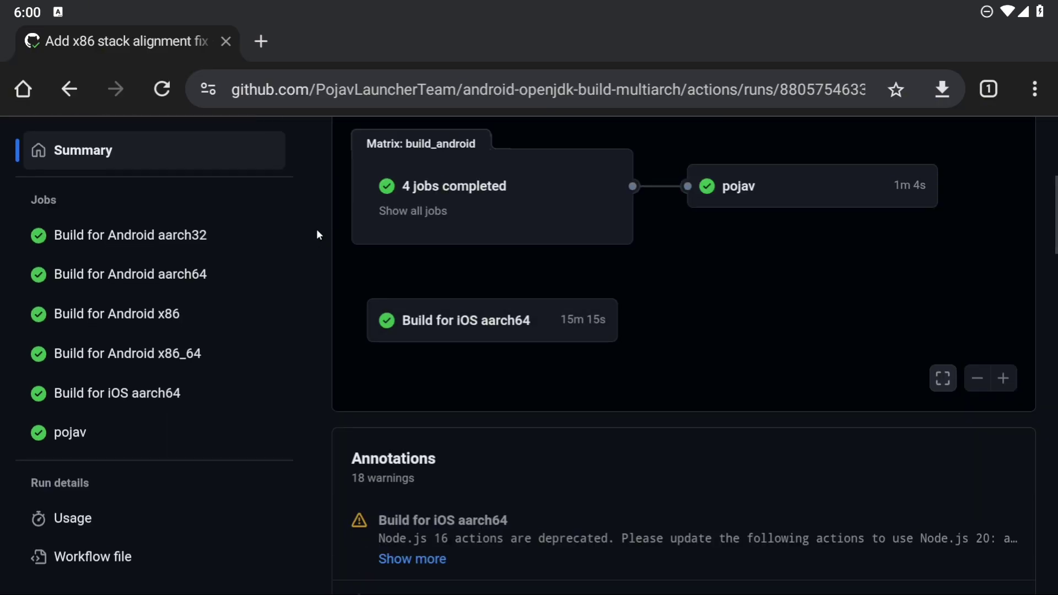
scroll(316, 229, down, 15)
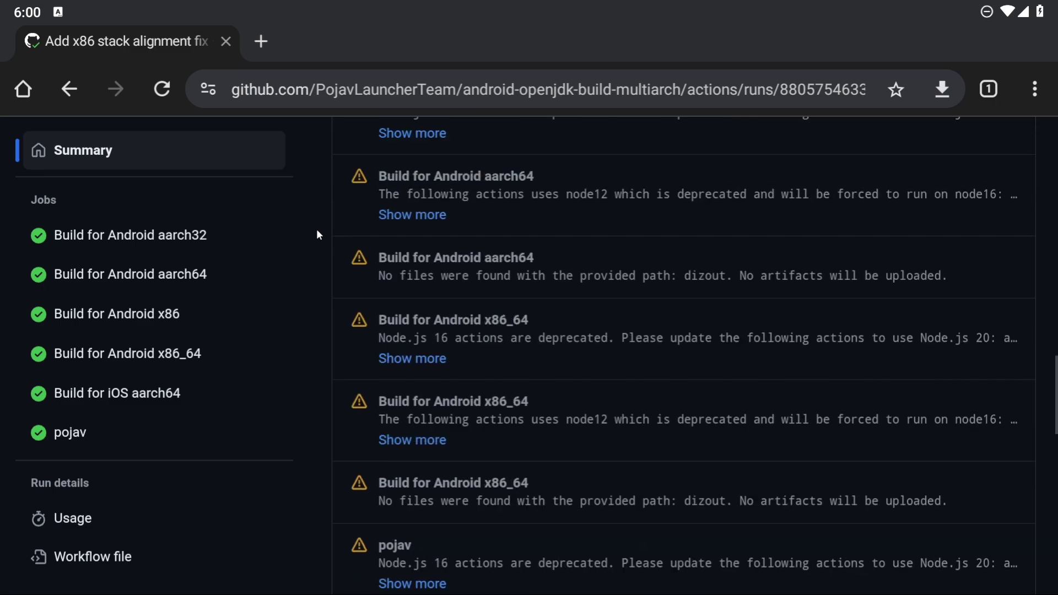
scroll(316, 229, down, 15)
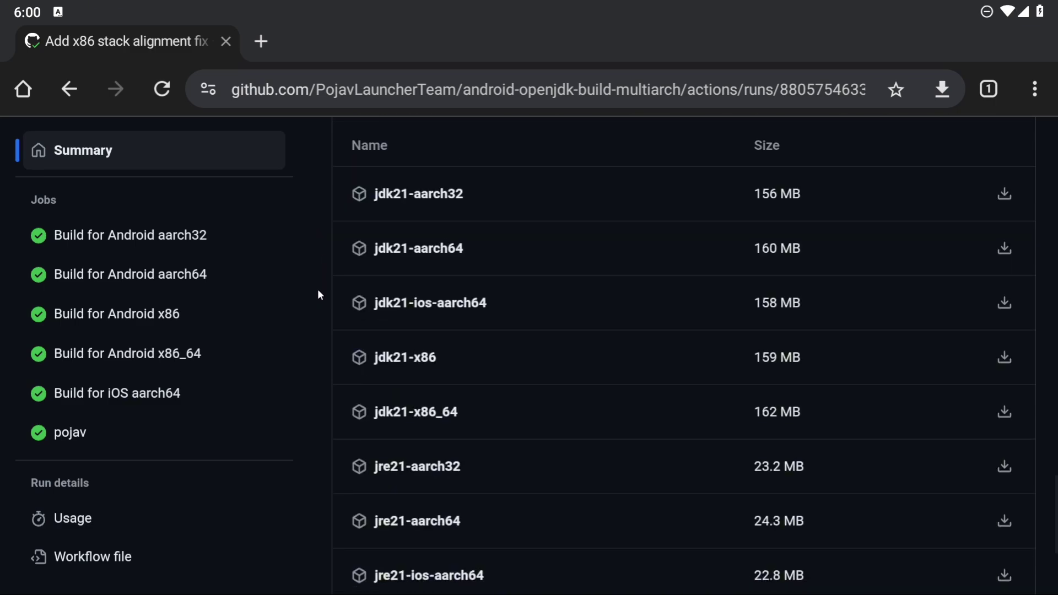
key(super)
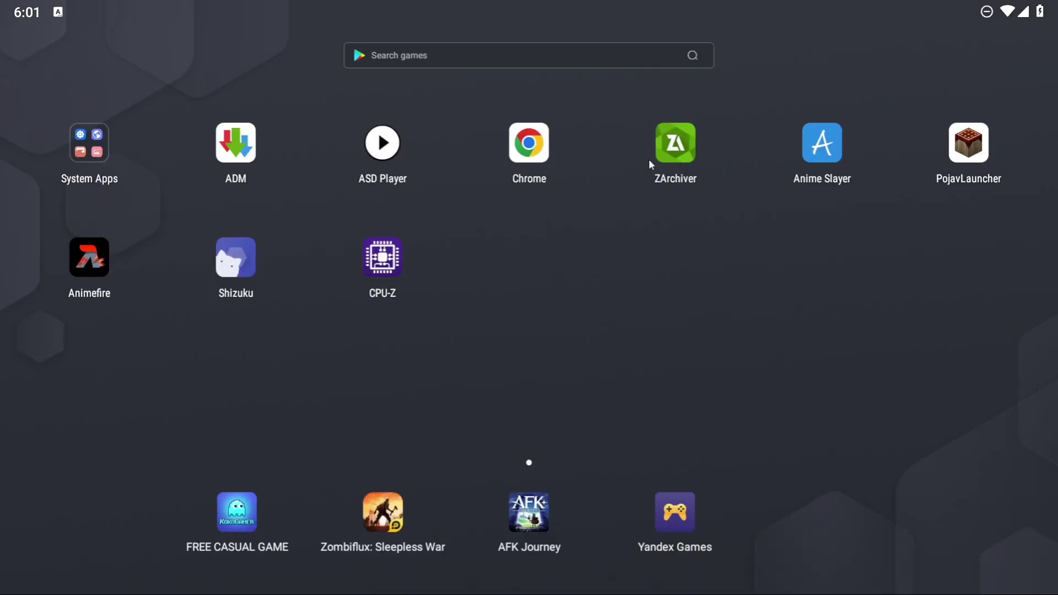
Step: Extract jre21-x86.zip and jre21-x86_64.zip in place within the Download folder using ZArchiver
click(652, 175)
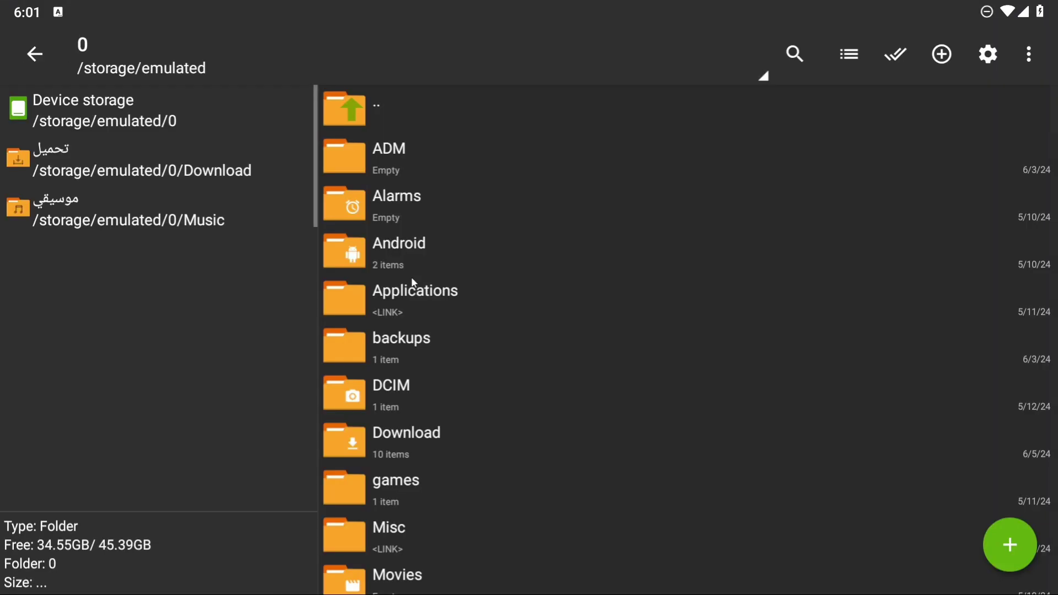
click(438, 452)
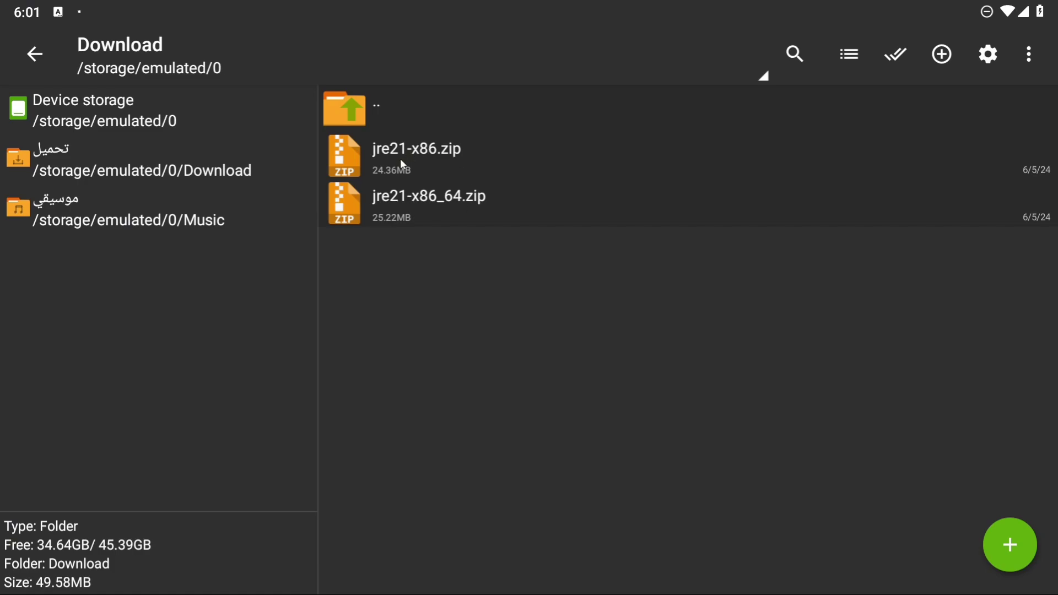
click(400, 158)
click(441, 201)
click(483, 150)
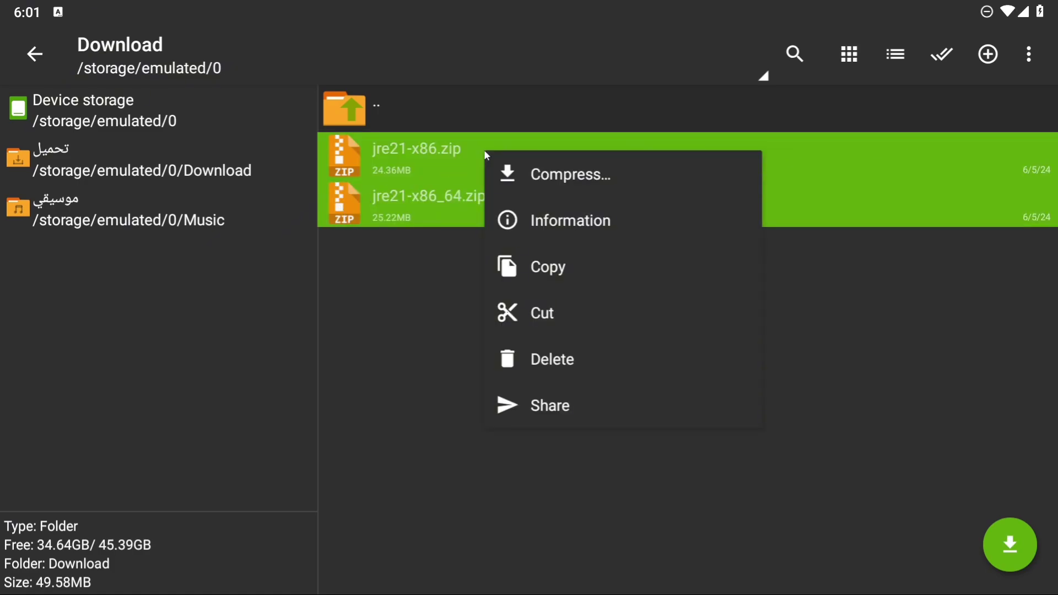
click(448, 152)
click(448, 153)
click(486, 172)
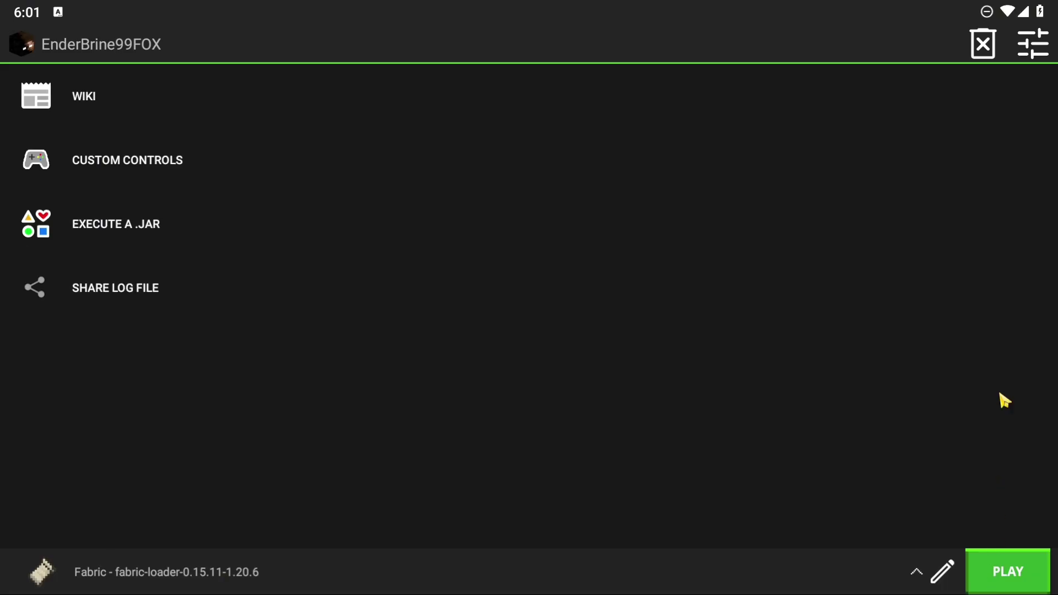
Step: After PLAY fails for missing Java 21, add the jre21-x86 tar.xz from Download via Runtime Manager
click(973, 573)
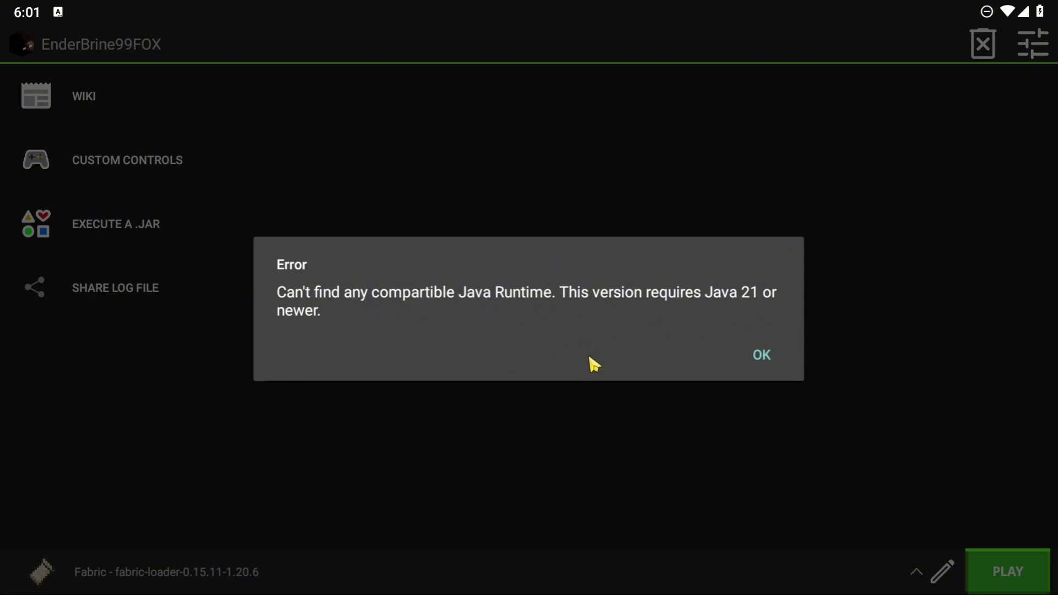
click(757, 362)
click(1045, 49)
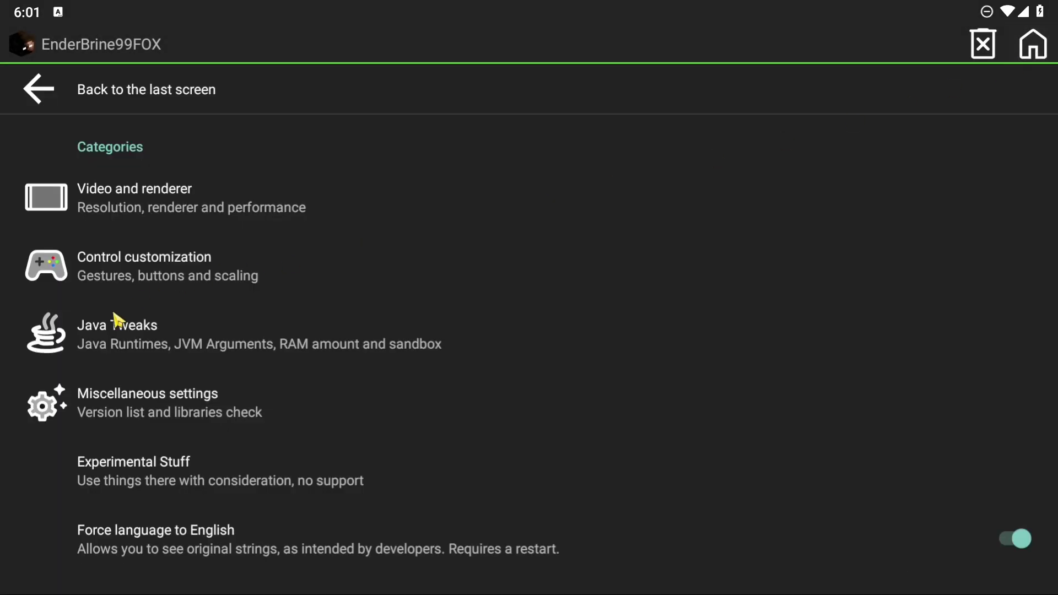
click(165, 345)
click(157, 208)
click(736, 392)
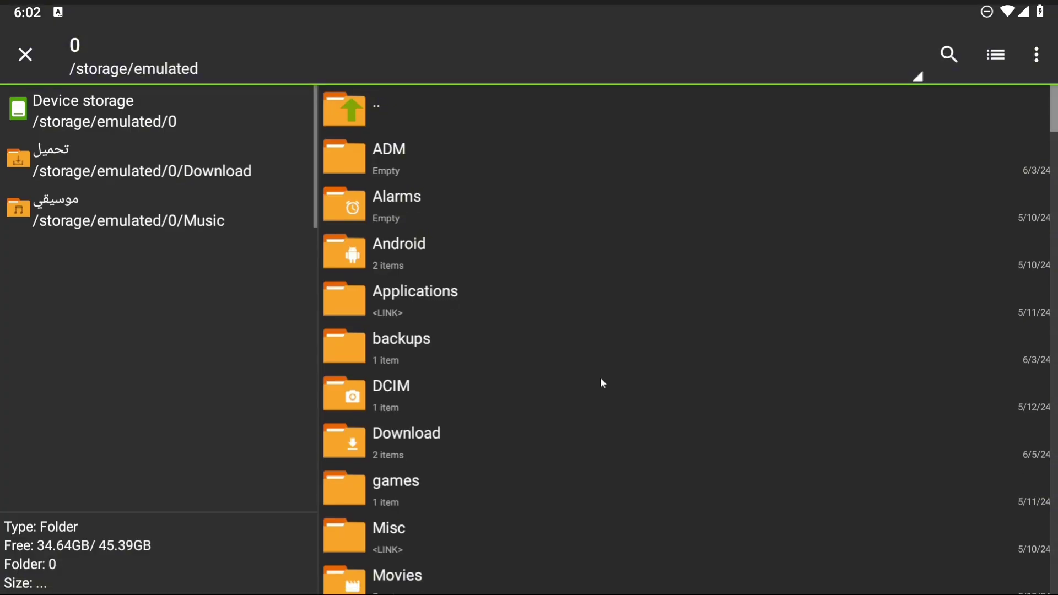
click(411, 441)
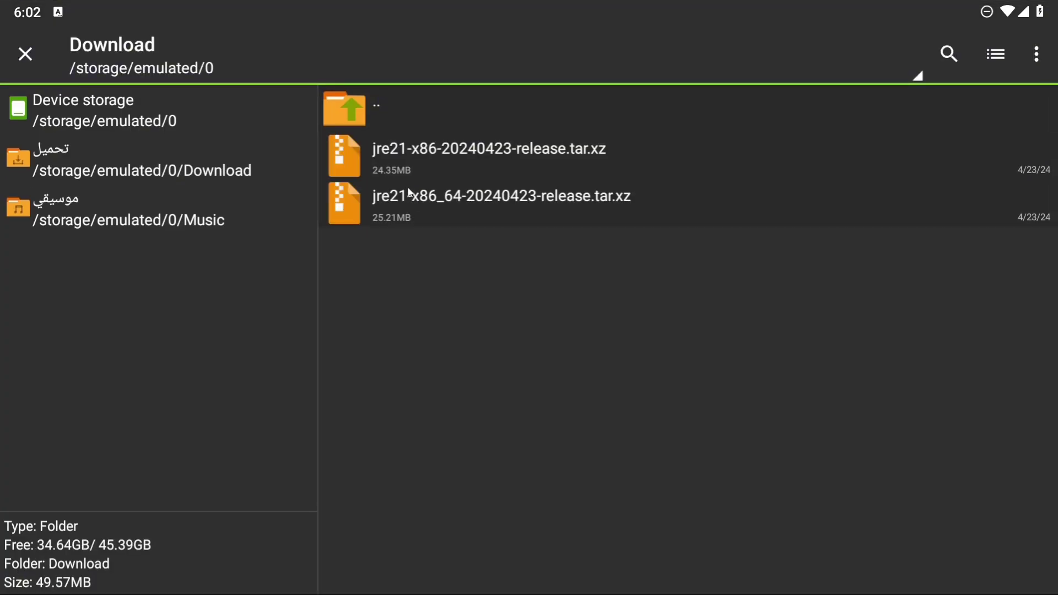
click(434, 157)
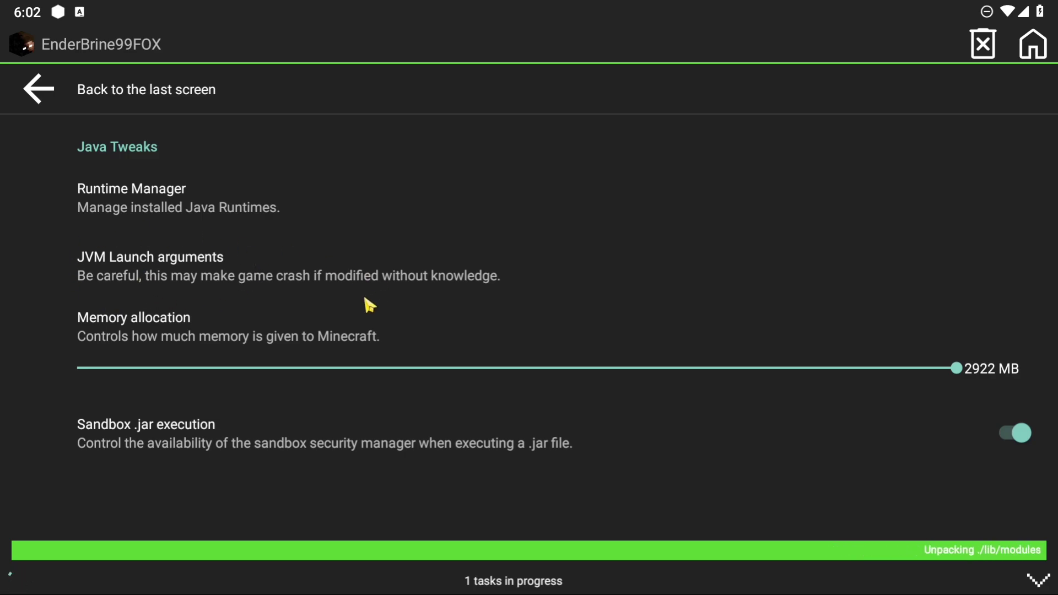
Step: Delete the jre21-x86 runtime and add the jre21-x86_64 tar.xz from Download instead
click(336, 200)
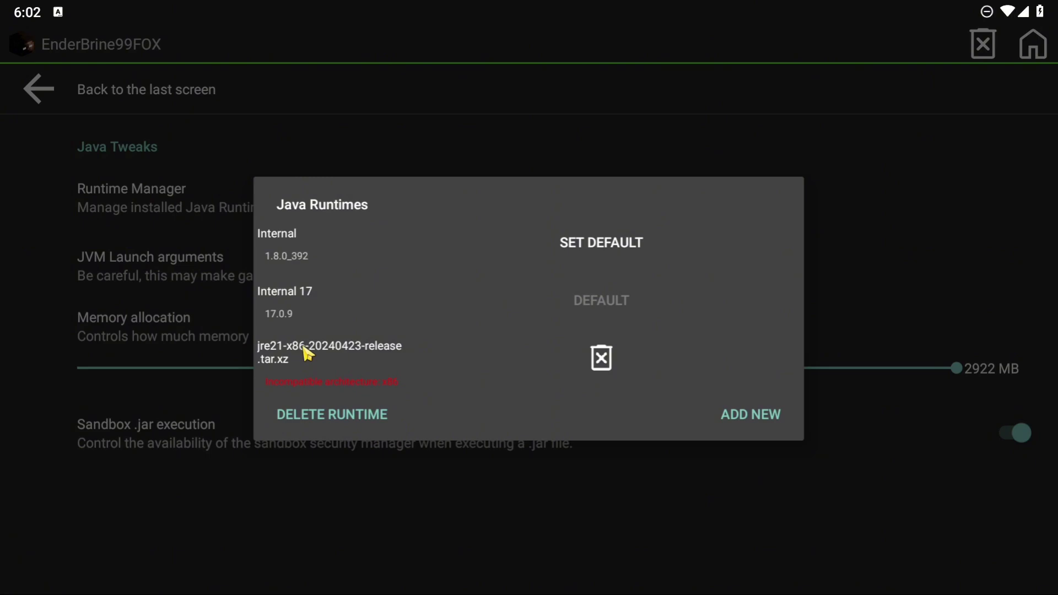
click(602, 373)
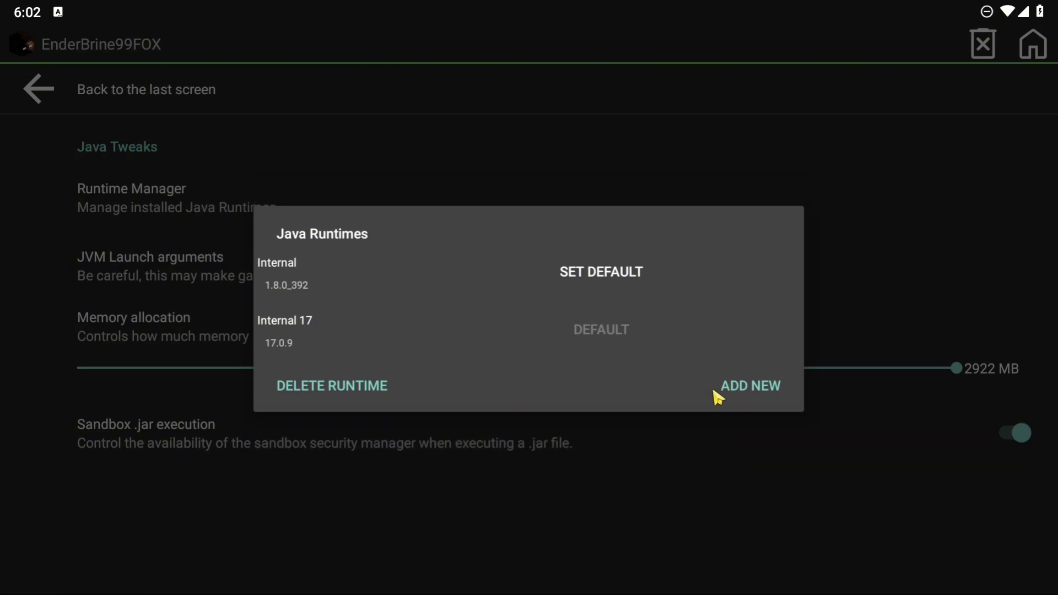
click(712, 386)
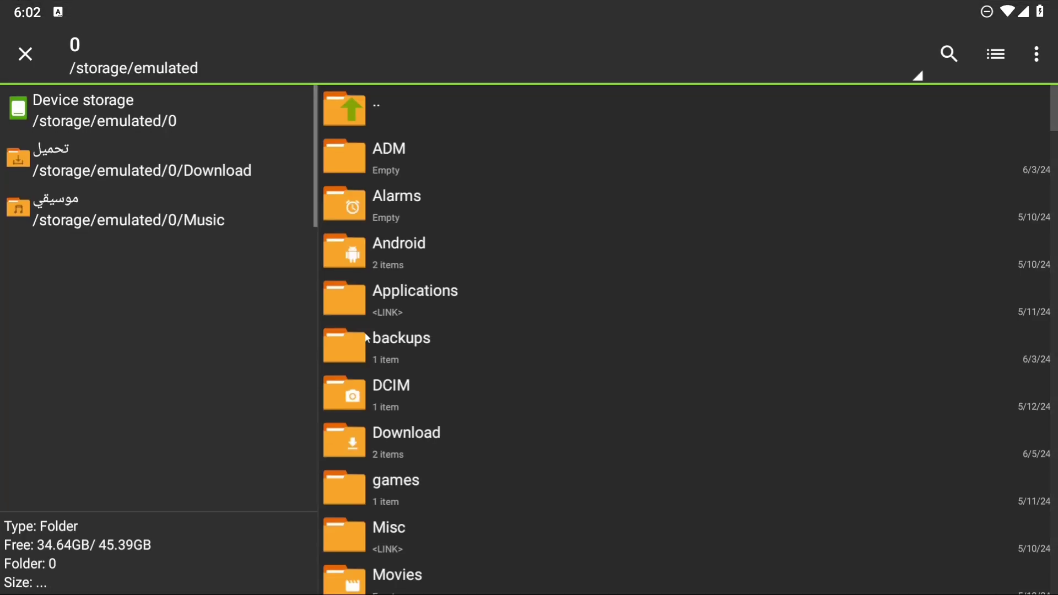
click(417, 435)
click(417, 195)
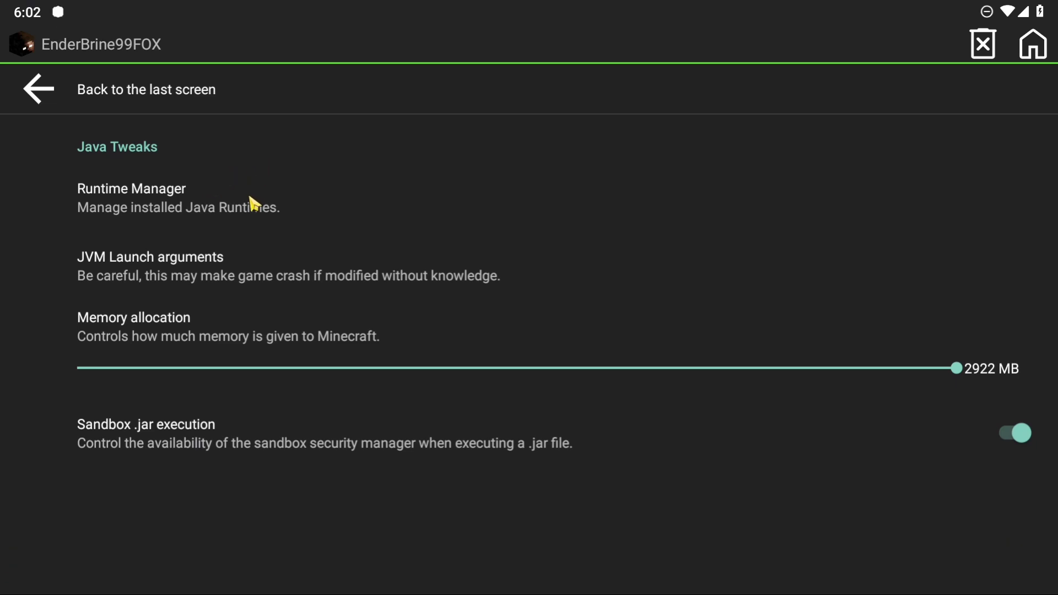
Step: Set jre21 x86_64 as the default runtime in Runtime Manager
click(250, 200)
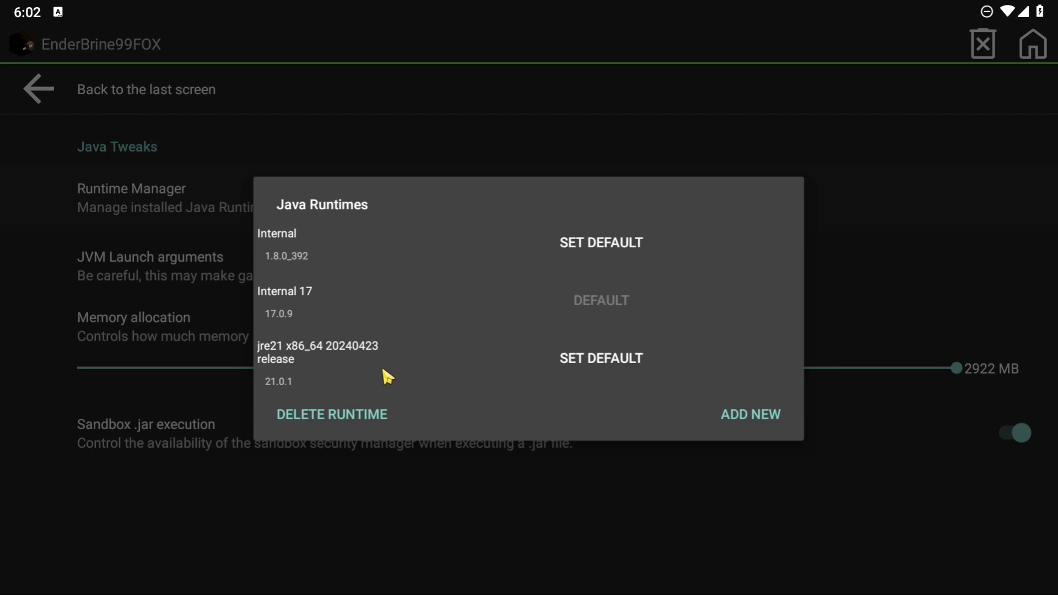
click(656, 373)
click(501, 543)
Step: Launch the Fabric 1.20.6 profile and close the crash message about Fabric API and Lithium
click(38, 99)
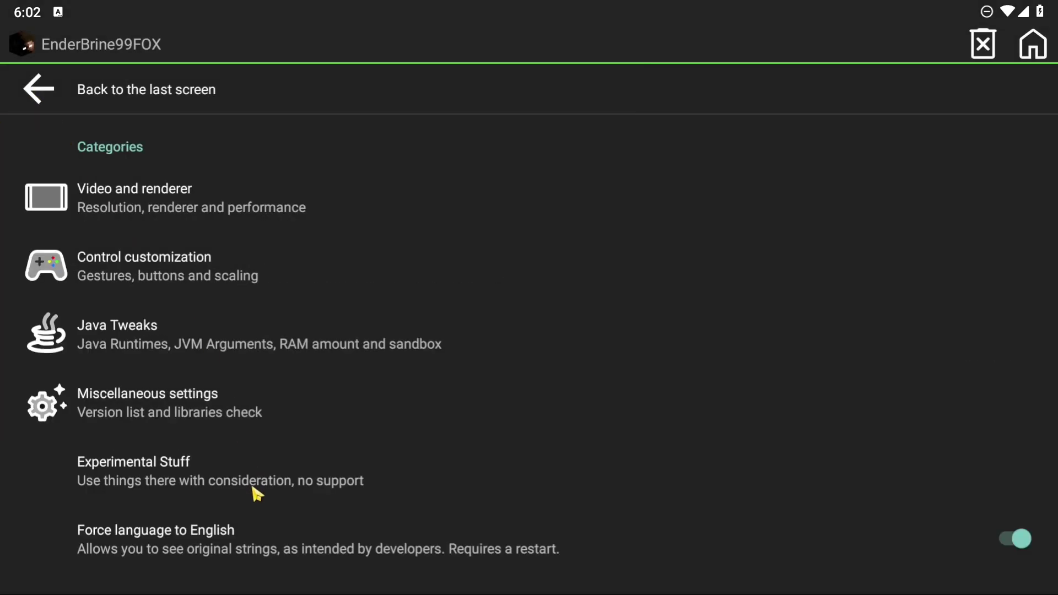
click(41, 94)
click(1000, 585)
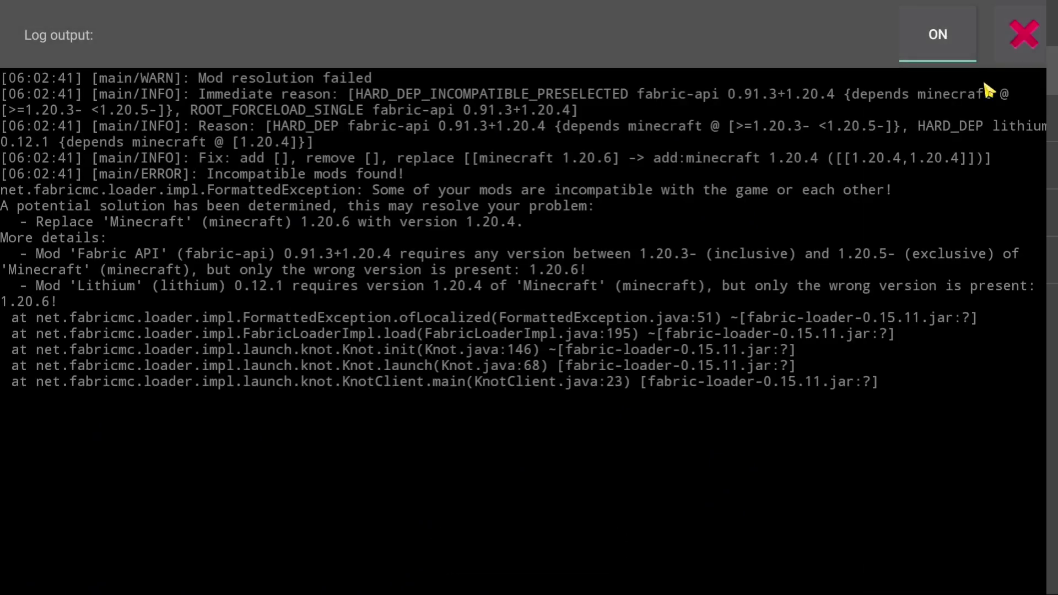
click(689, 206)
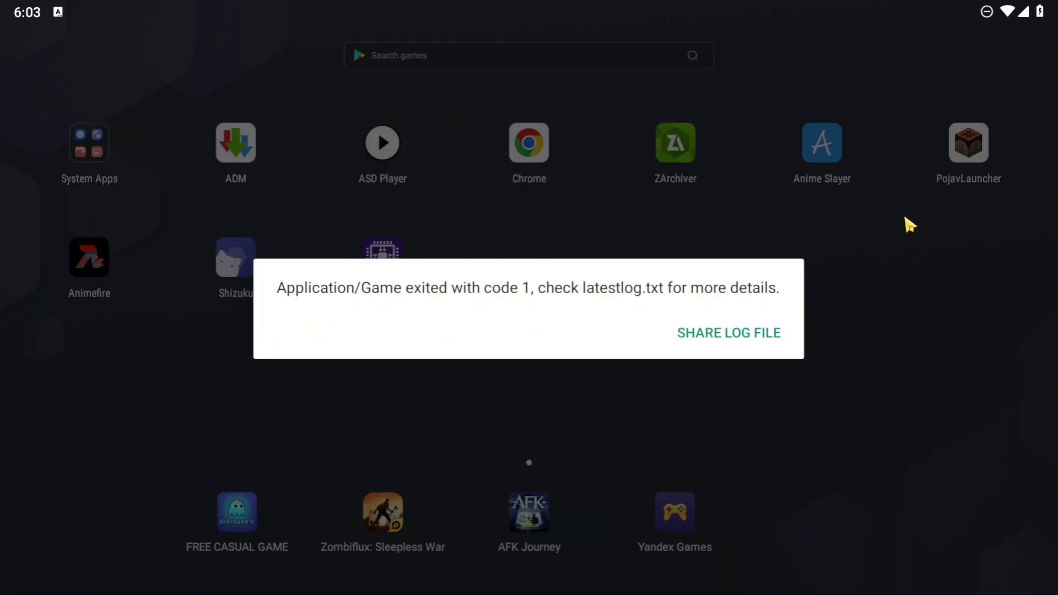
Step: Dismiss the exit code 1 message and navigate ZArchiver from Download up to the games folder
click(908, 222)
click(101, 160)
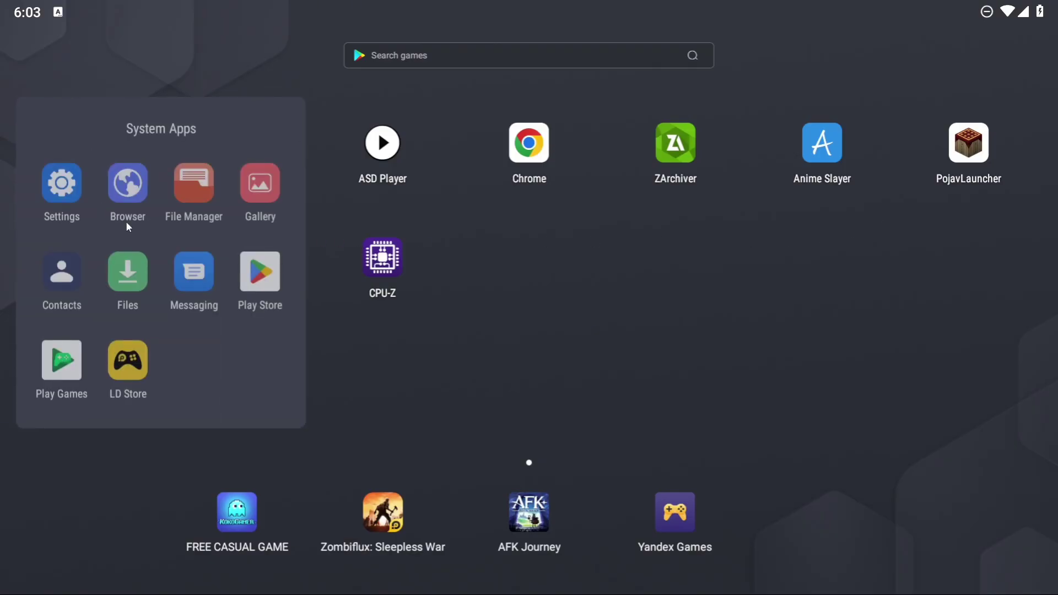
click(550, 237)
click(663, 157)
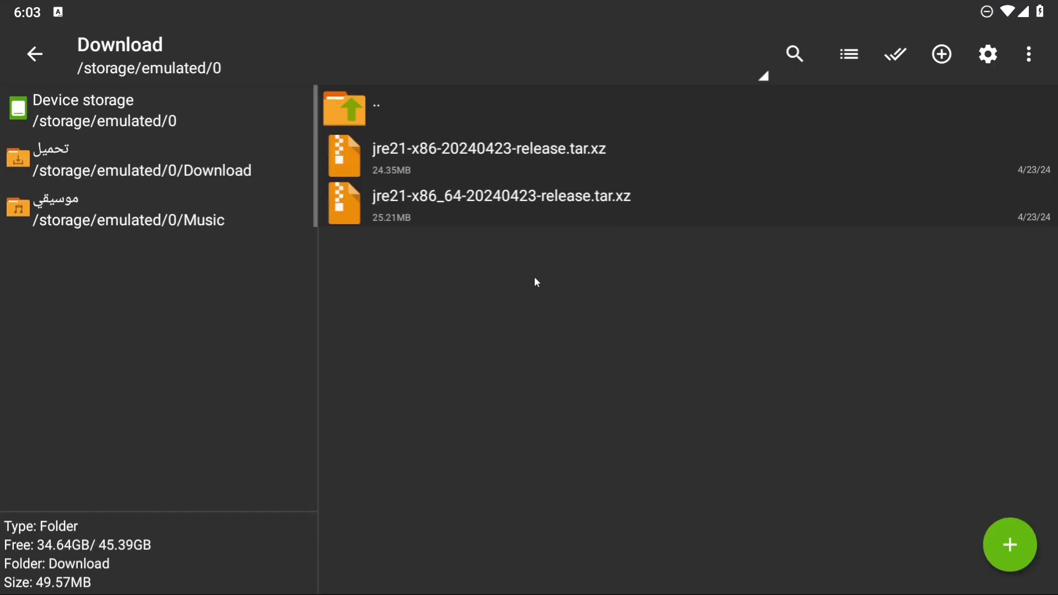
click(502, 132)
scroll(491, 248, down, 2)
click(468, 259)
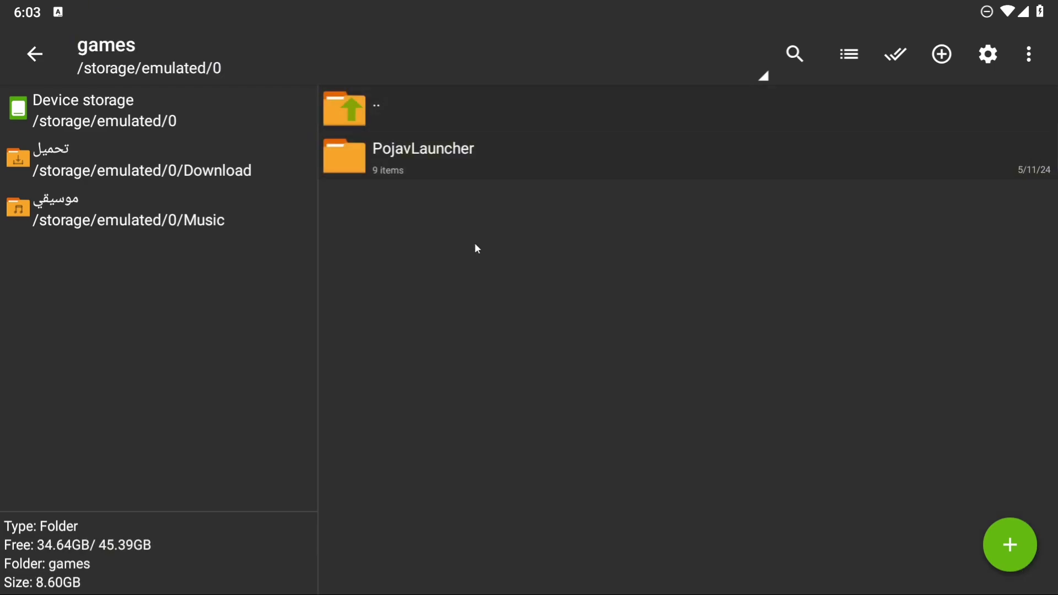
Step: Delete the PojavLauncher folder inside games, confirming YES, and return to the home screen
right_click(522, 170)
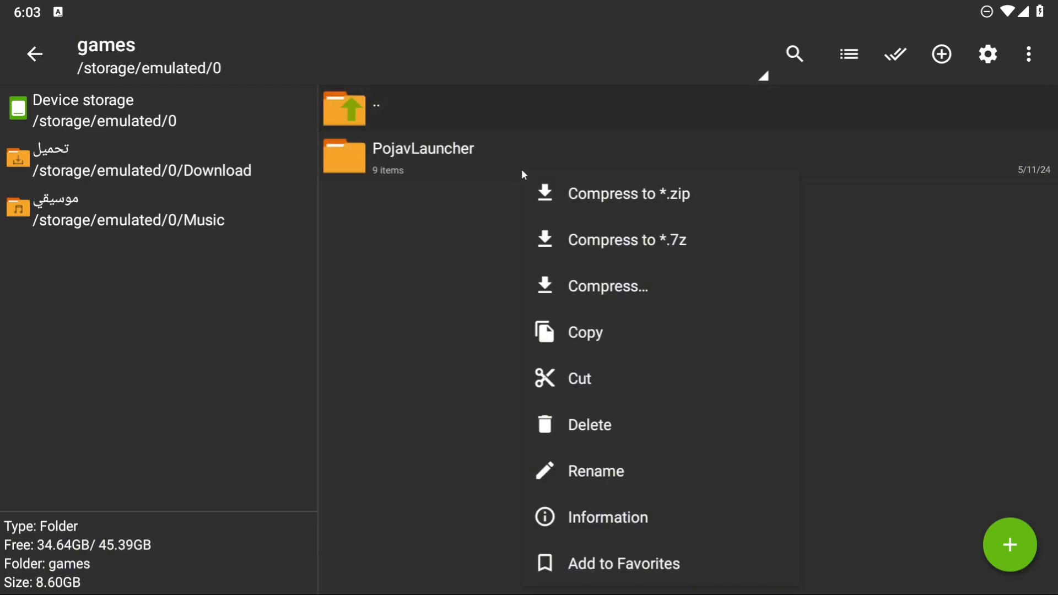
click(589, 424)
click(760, 355)
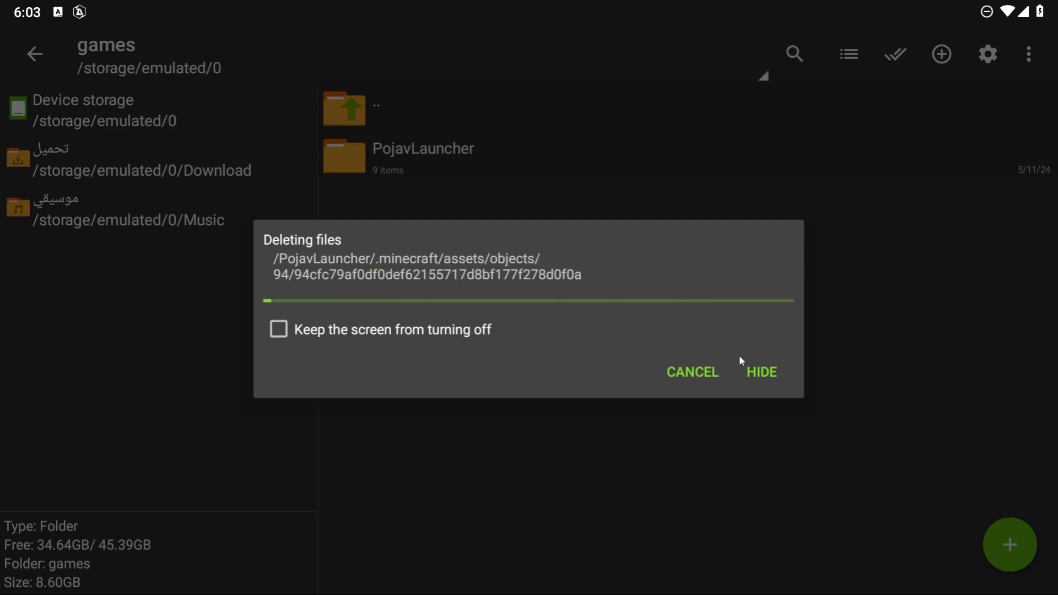
key(super)
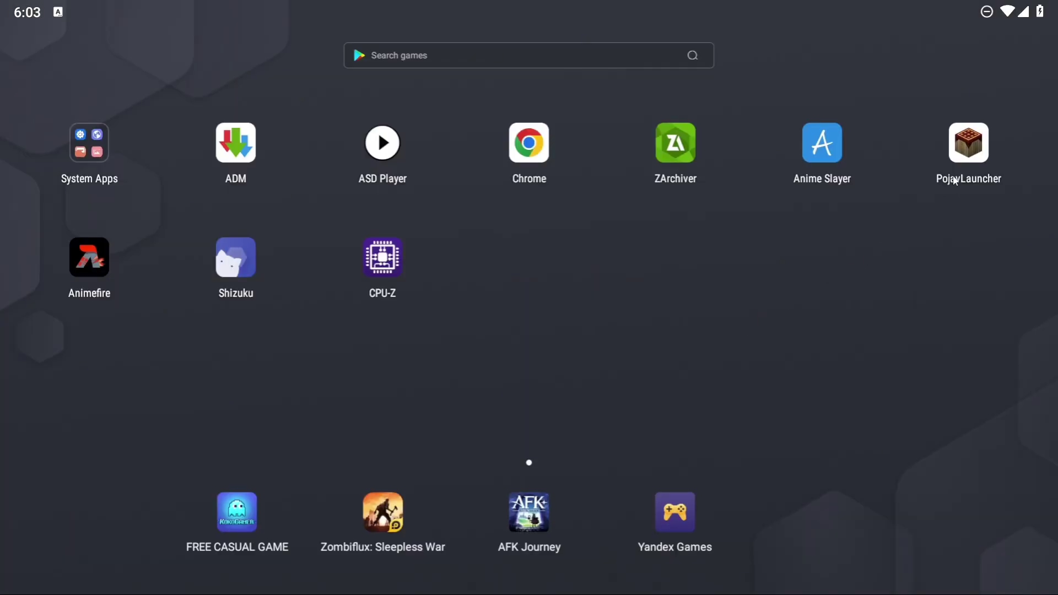
Step: Start a new Vanilla profile in PojavLauncher and name it 1.20.6
click(965, 157)
click(550, 551)
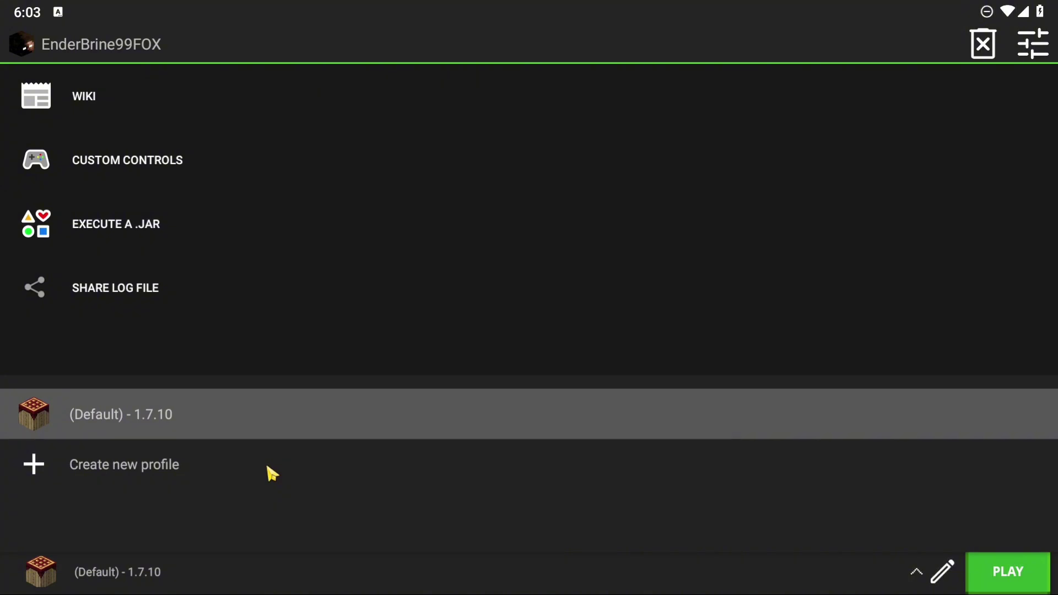
click(265, 463)
click(586, 177)
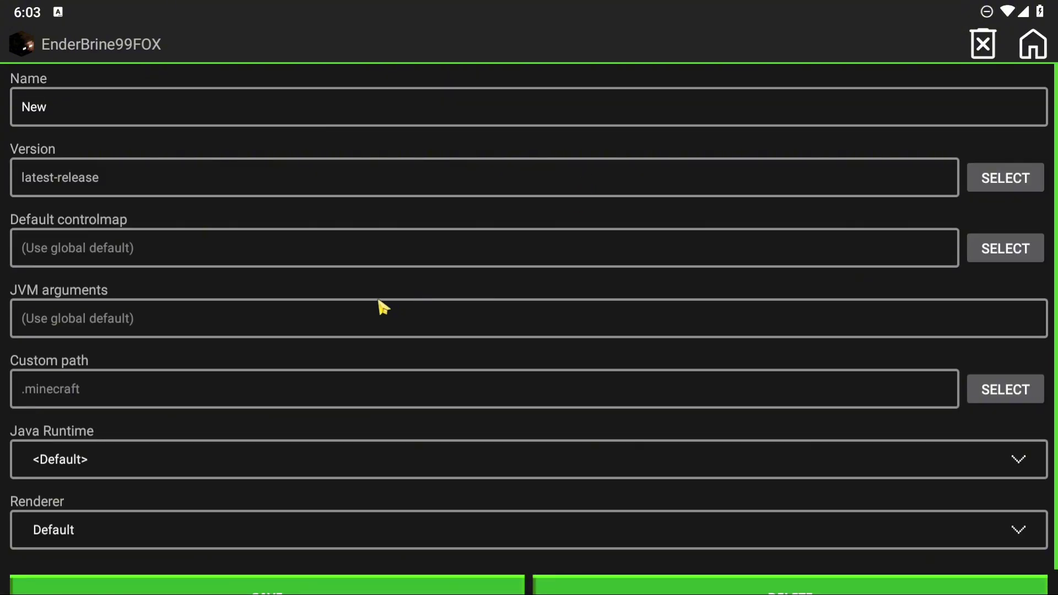
click(688, 115)
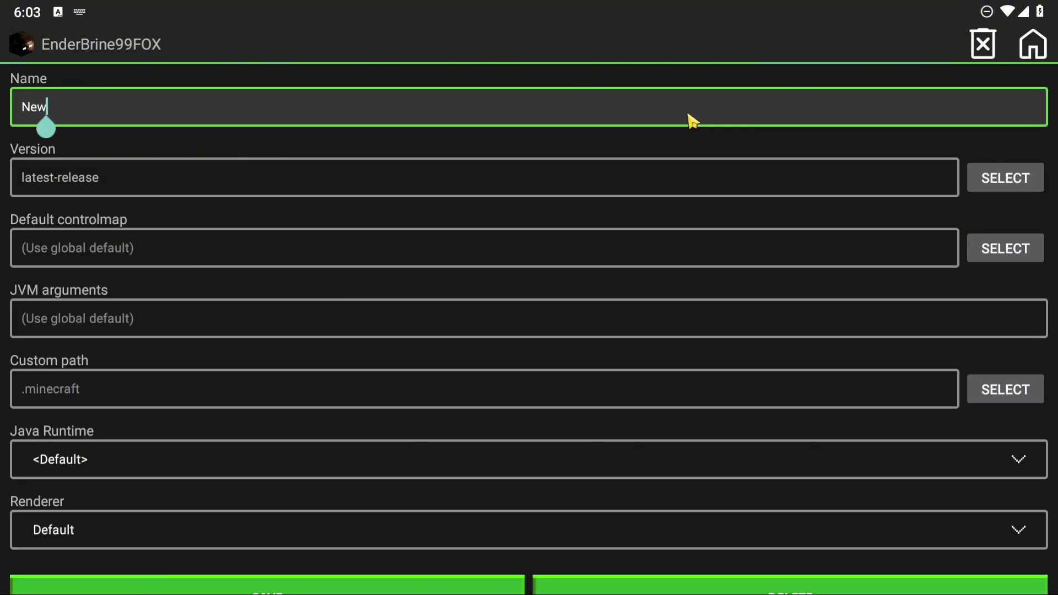
text(N)
key(BackSpace)
text(1.20.6)
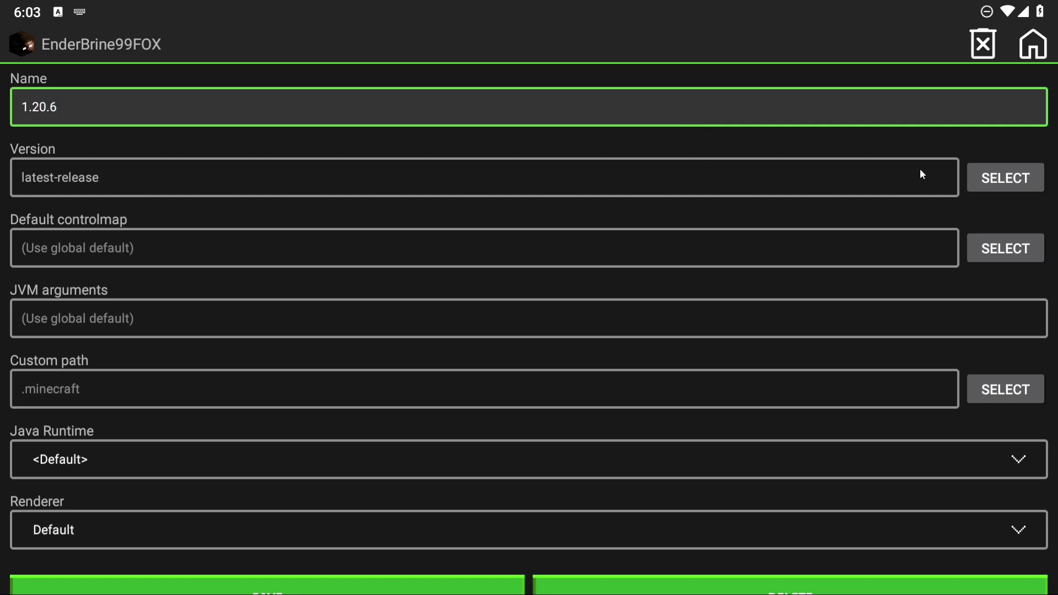
Step: Set the profile's version to release 1.20.6 and save it
click(1005, 178)
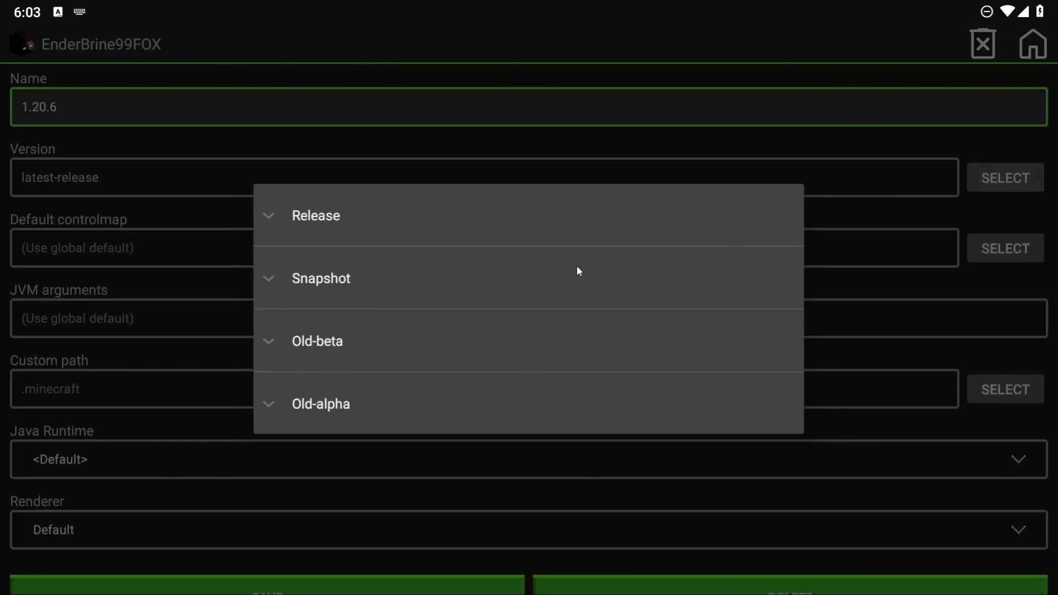
click(398, 222)
click(387, 140)
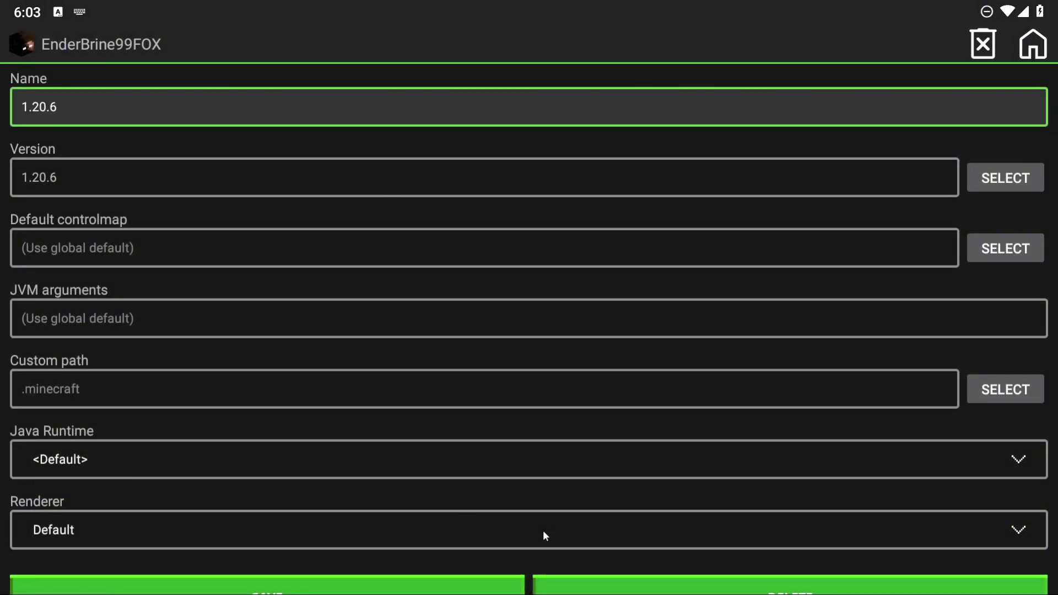
scroll(544, 527, down, 1)
click(387, 565)
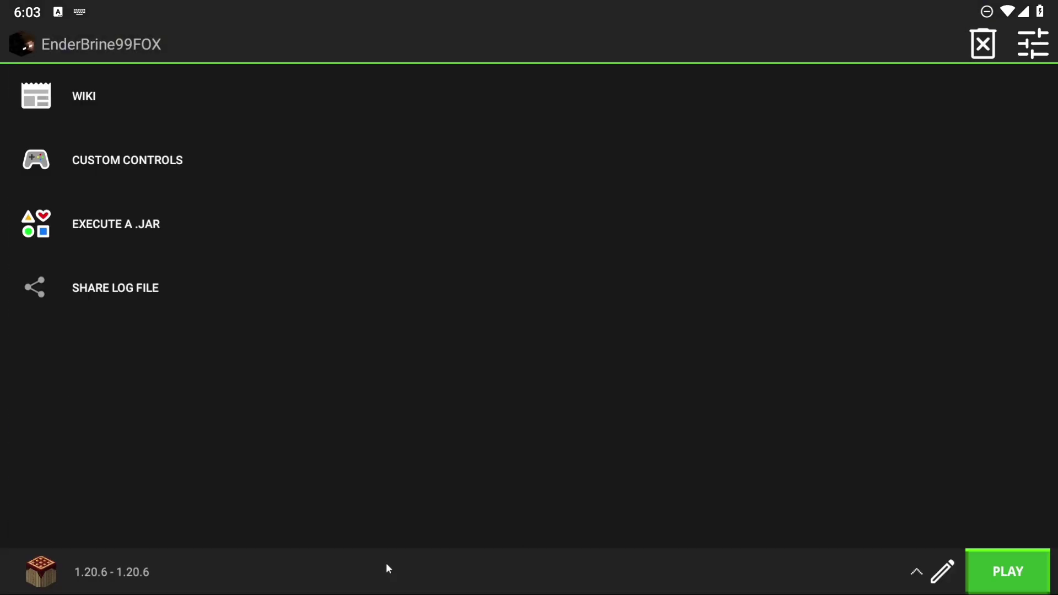
Step: Launch the 1.20.6 profile, expand the task progress, and show the Log output
click(1003, 579)
click(1037, 584)
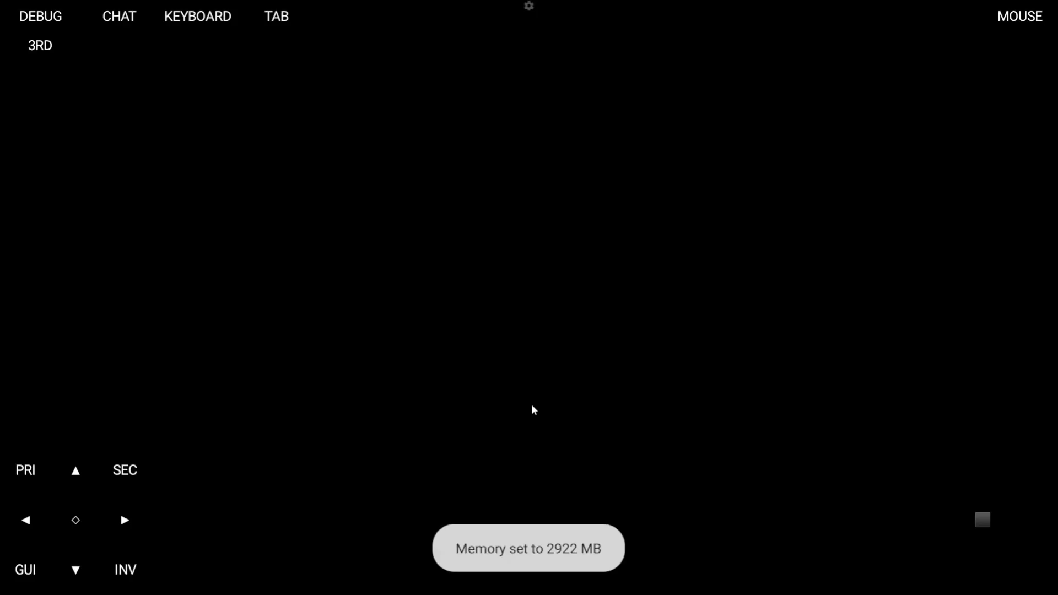
click(529, 10)
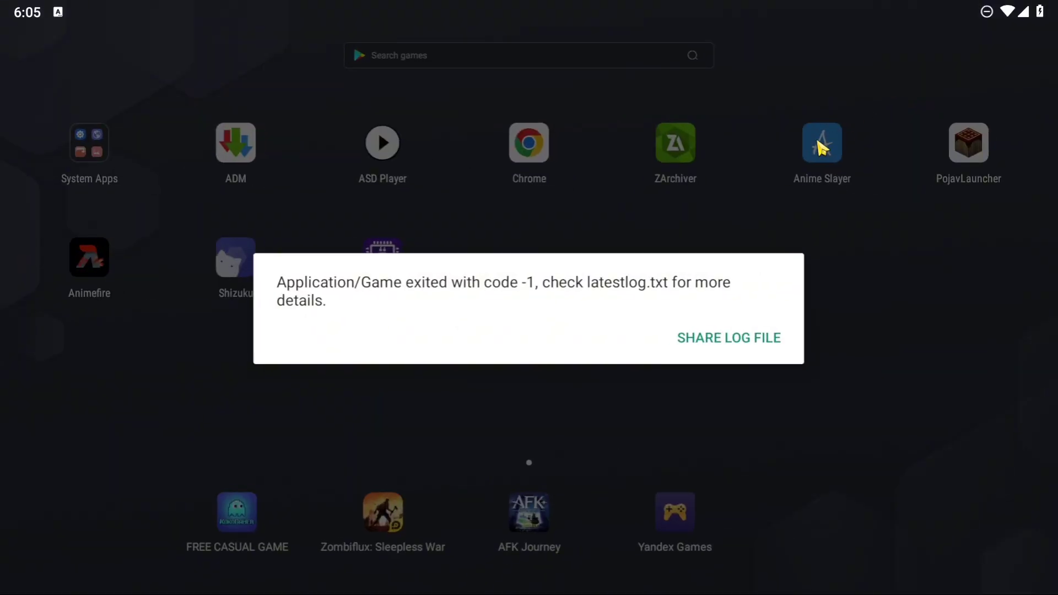
Step: Dismiss the latestlog.txt share sheet and enable sustained performance, alternate surface rendering and forced VSync
click(733, 339)
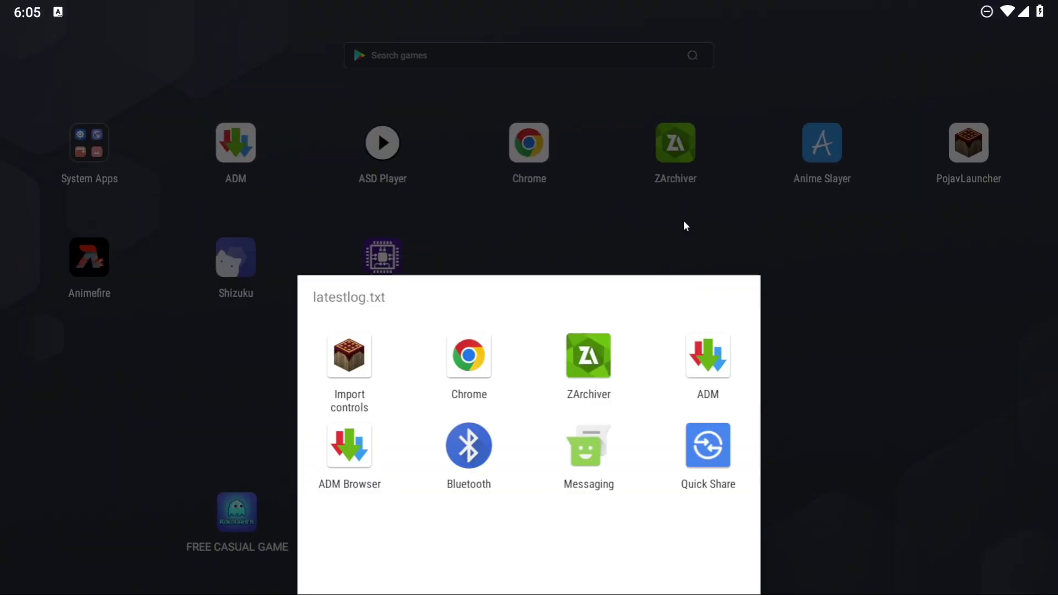
click(684, 222)
click(959, 157)
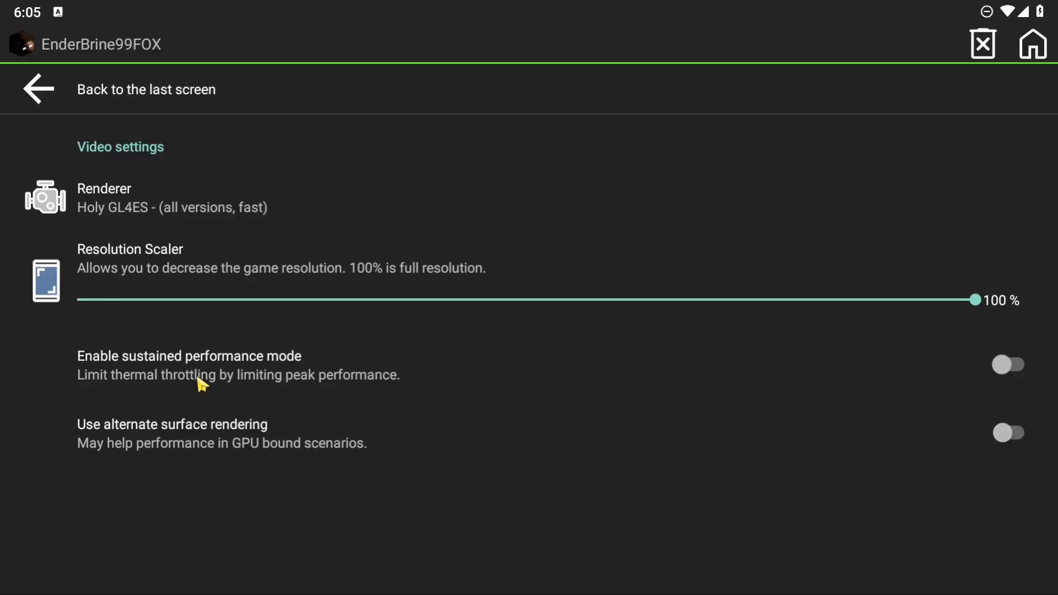
click(263, 380)
click(256, 431)
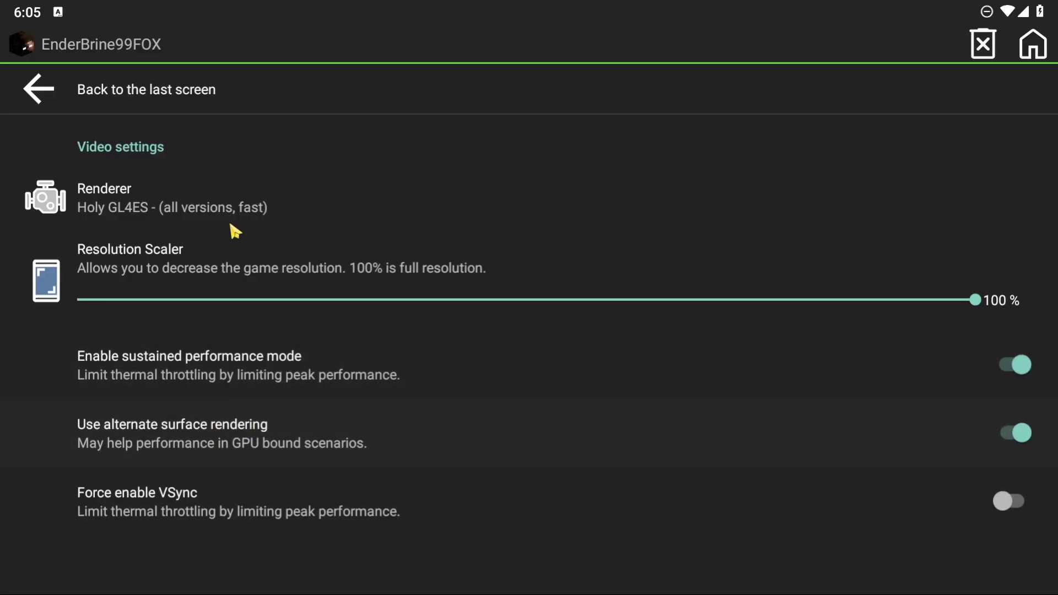
click(307, 492)
Step: Leave settings and relaunch the 1.20.6 profile
click(31, 47)
click(32, 47)
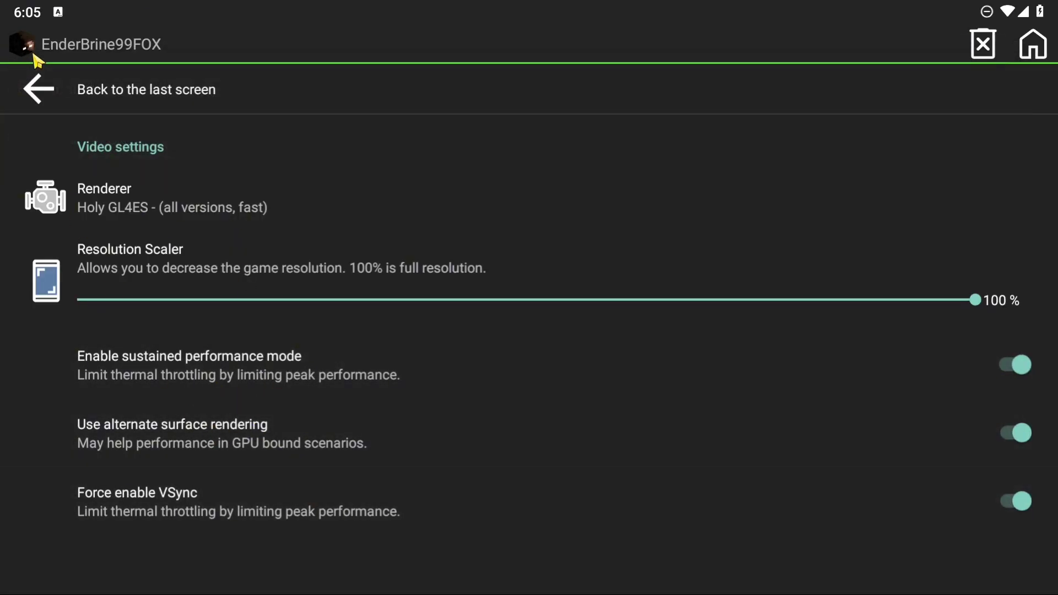
click(35, 89)
key(Escape)
click(1007, 573)
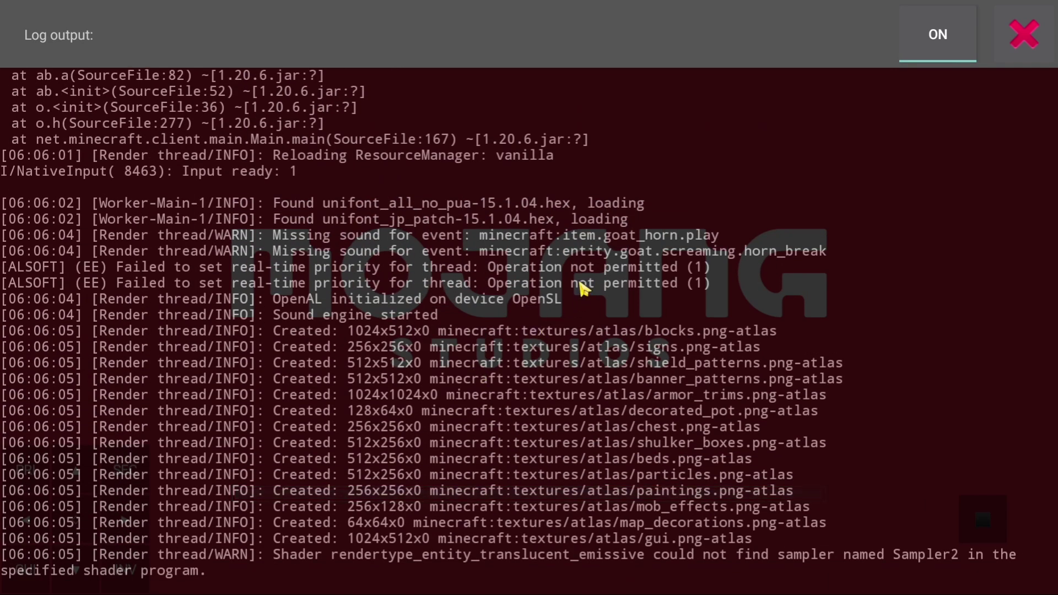
Step: Close the log panel, set Music to OFF under Options > Music & Sounds, and return to the title
click(1024, 34)
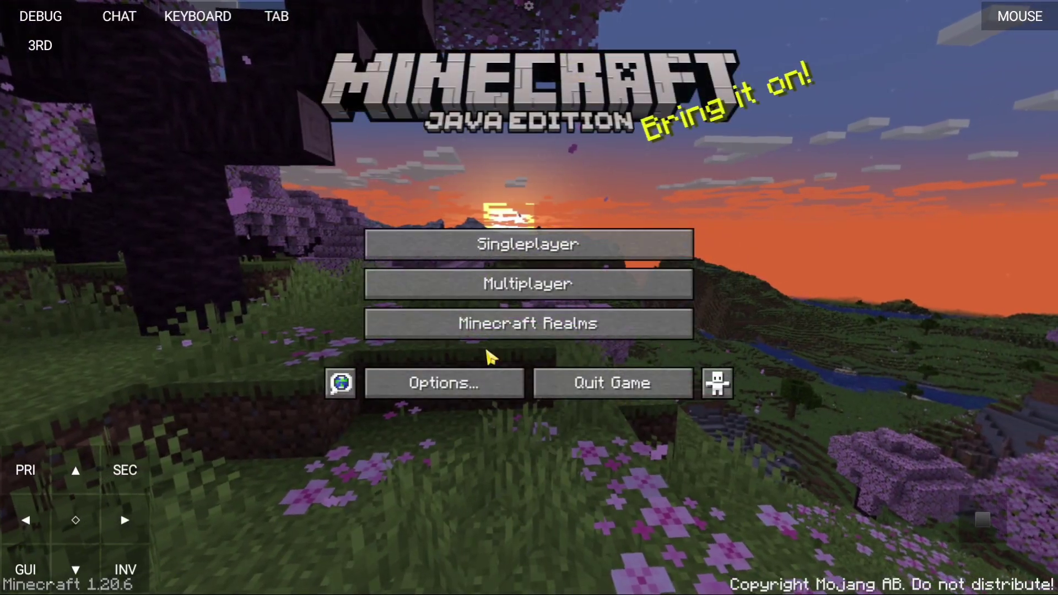
click(455, 386)
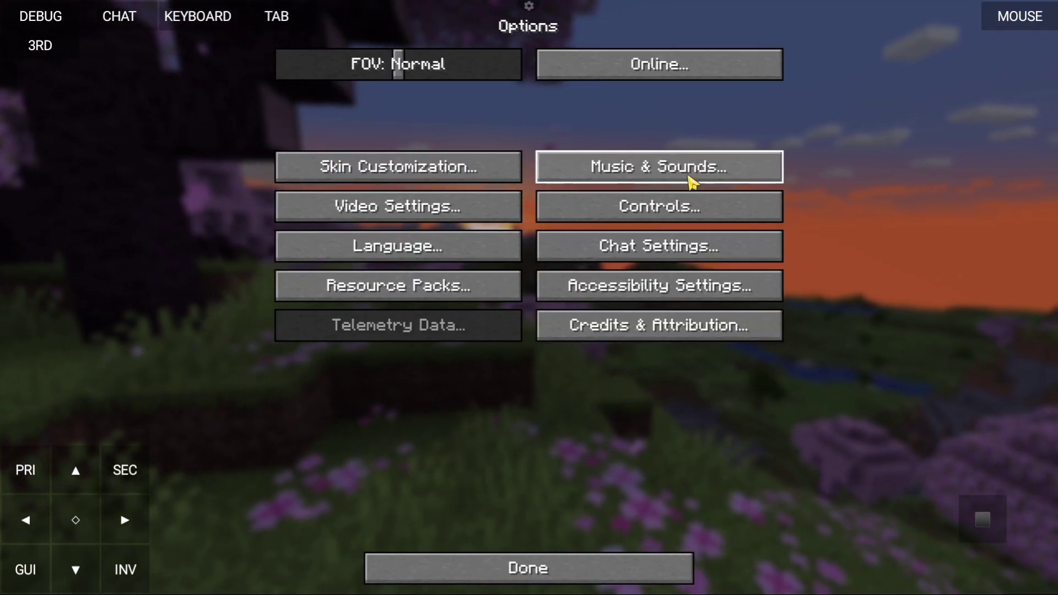
click(692, 180)
drag(287, 118, 279, 122)
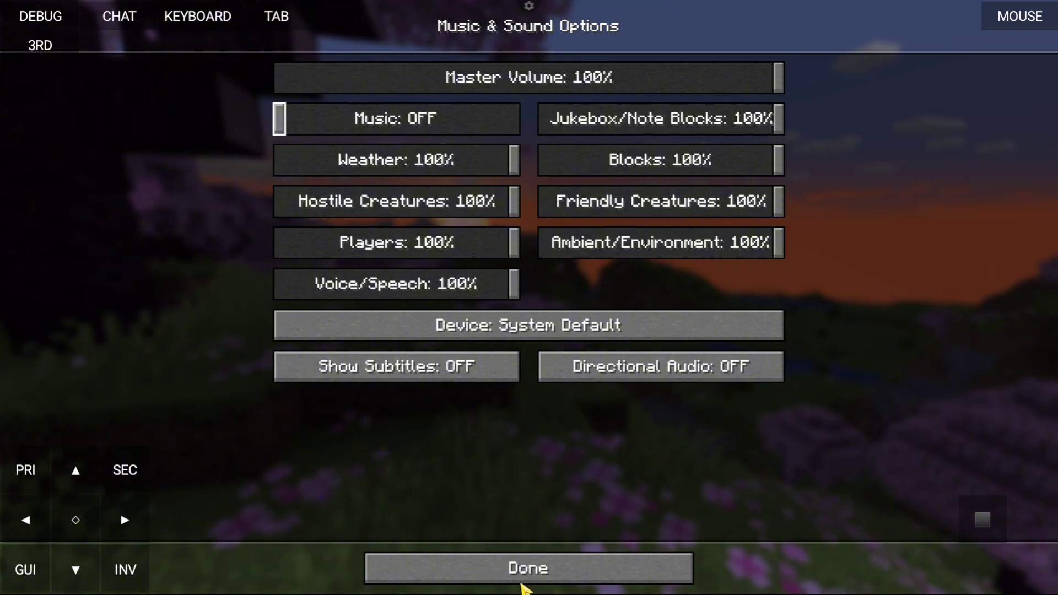
click(528, 573)
click(537, 570)
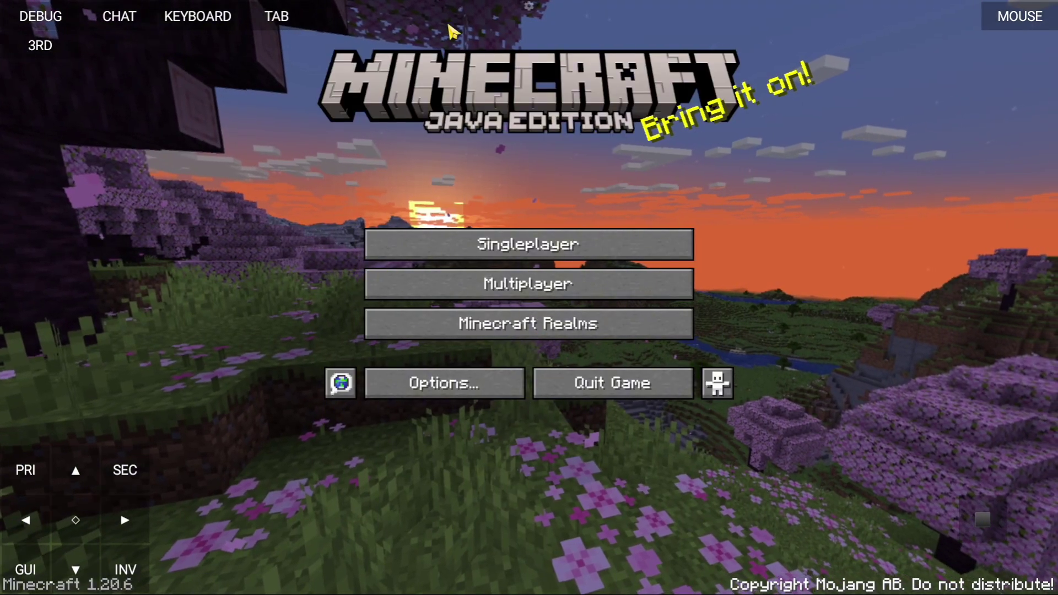
Step: Force close the running Minecraft game from the launcher's in-game side menu
click(529, 9)
click(881, 24)
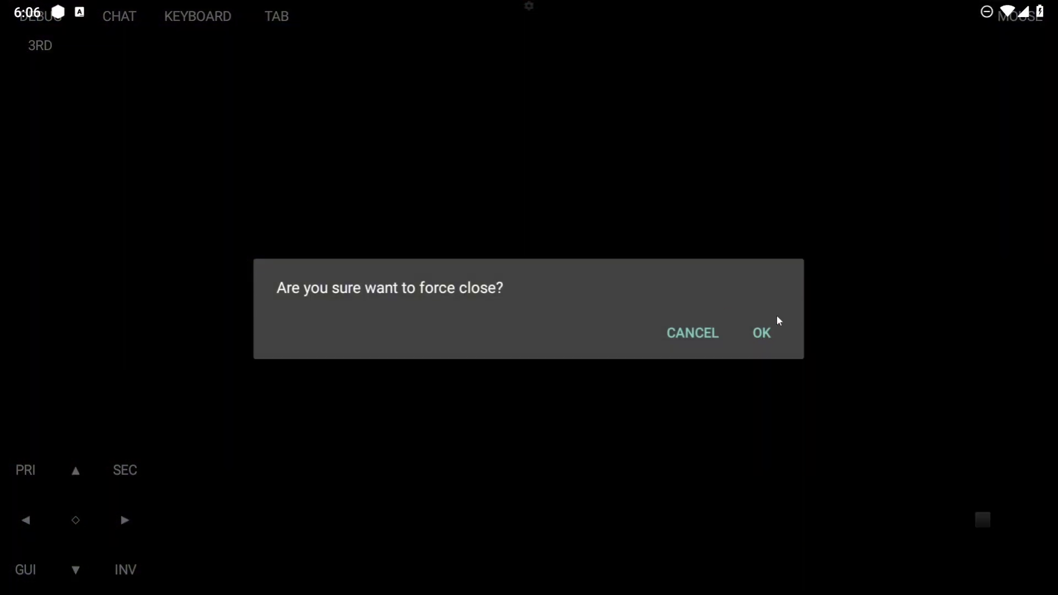
click(769, 328)
Step: Turn off sustained performance mode, forced VSync and alternate surface rendering in PojavLauncher's video settings
click(965, 138)
click(1031, 43)
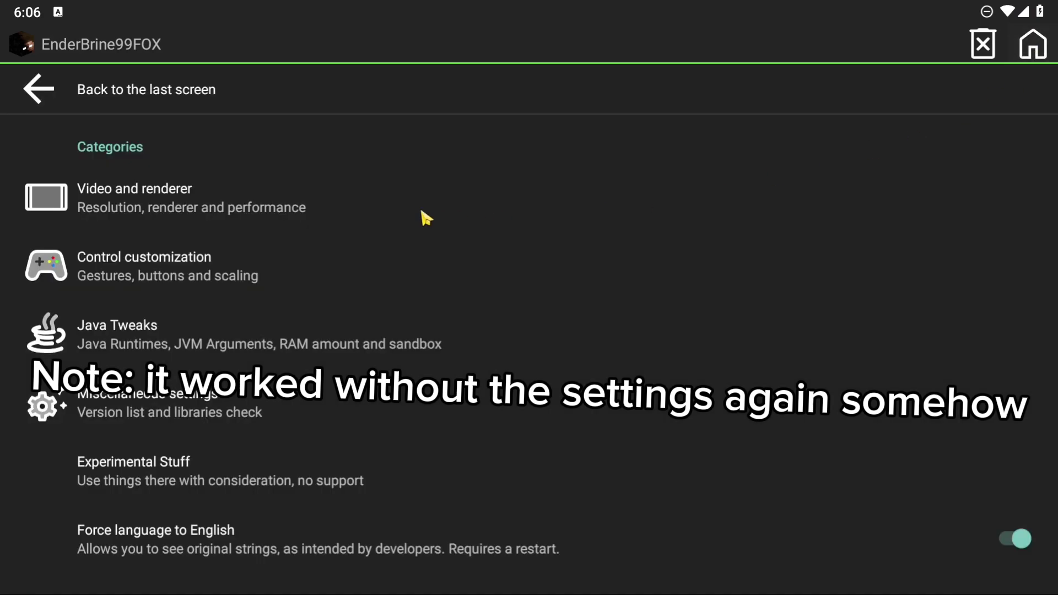
click(423, 217)
click(290, 364)
click(278, 472)
click(286, 452)
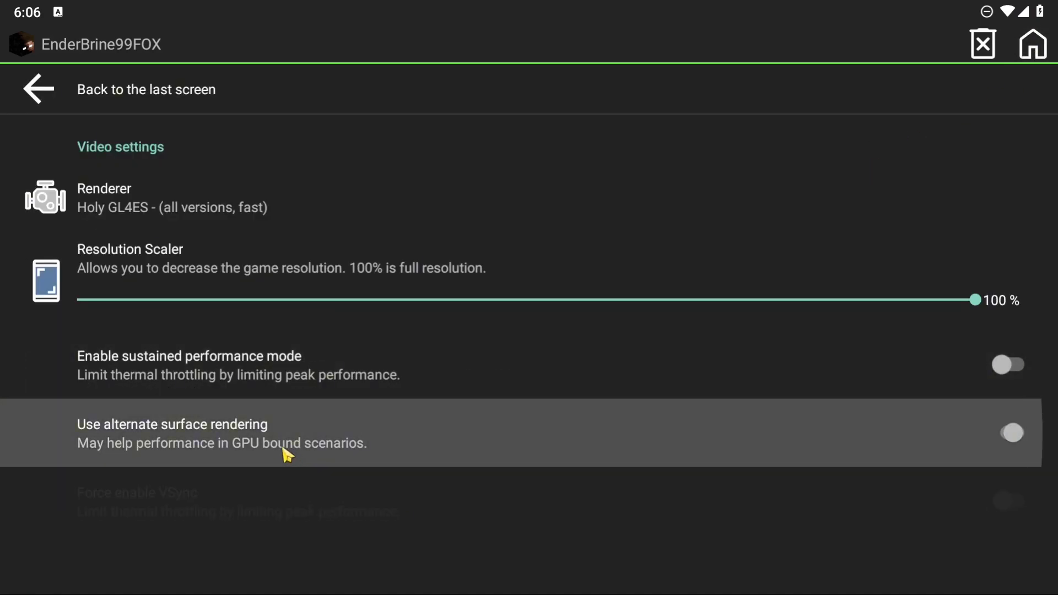
click(17, 55)
click(31, 97)
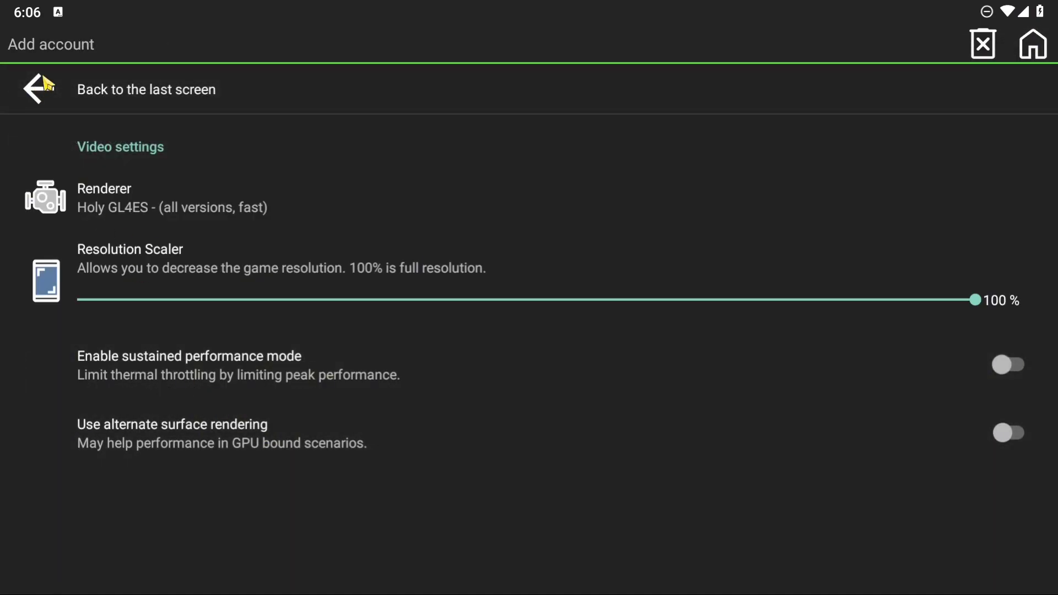
Step: Select the player account and launch Minecraft 1.20.6
click(90, 45)
click(106, 141)
click(64, 83)
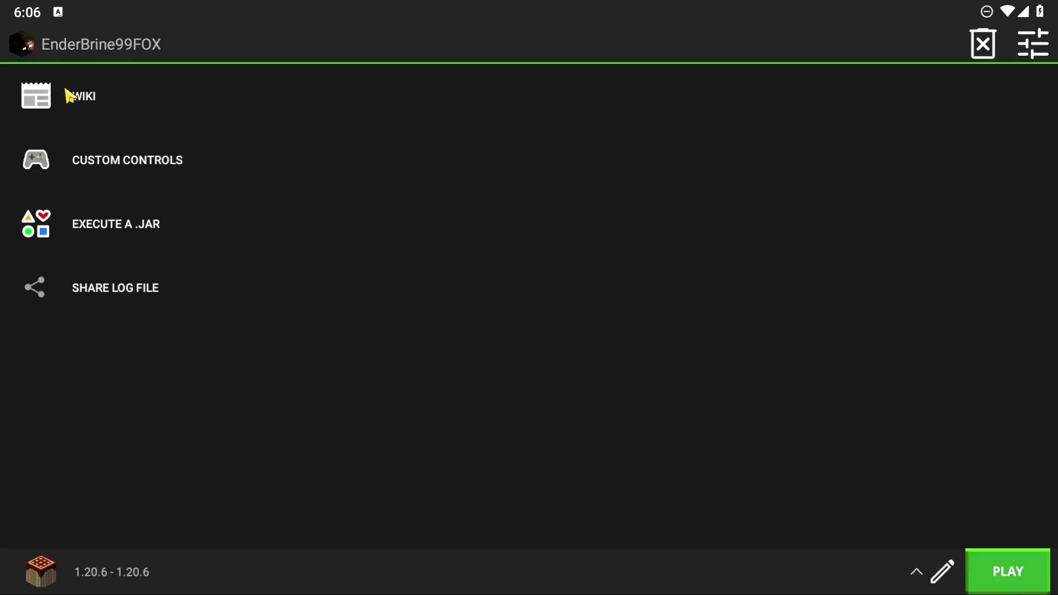
click(1014, 578)
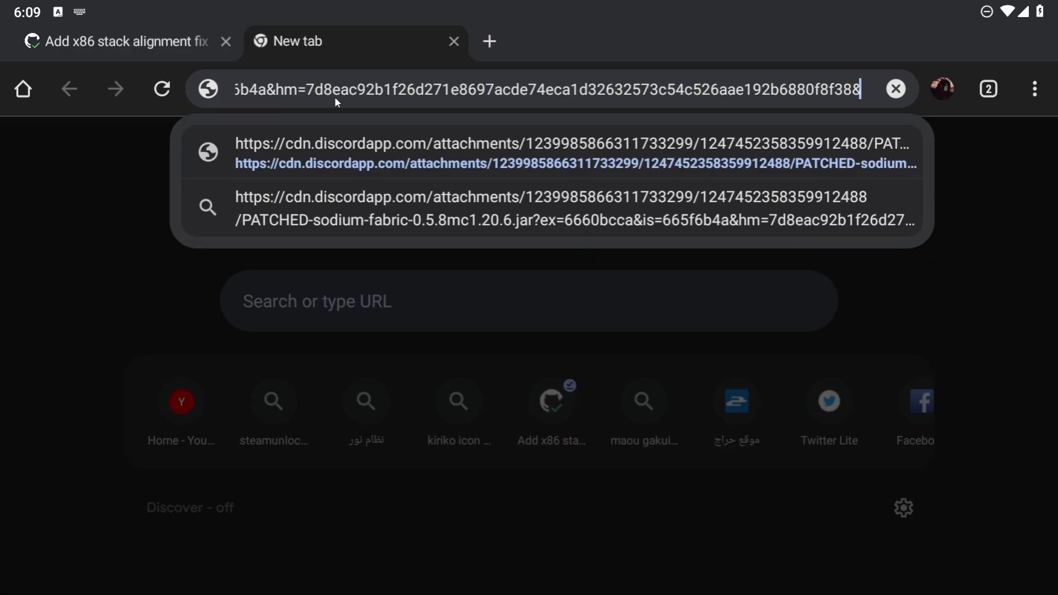
Step: Open the pasted Discord link to download PATCHED-sodium-fabric-0.5.8mc1.20.6.jar
click(375, 144)
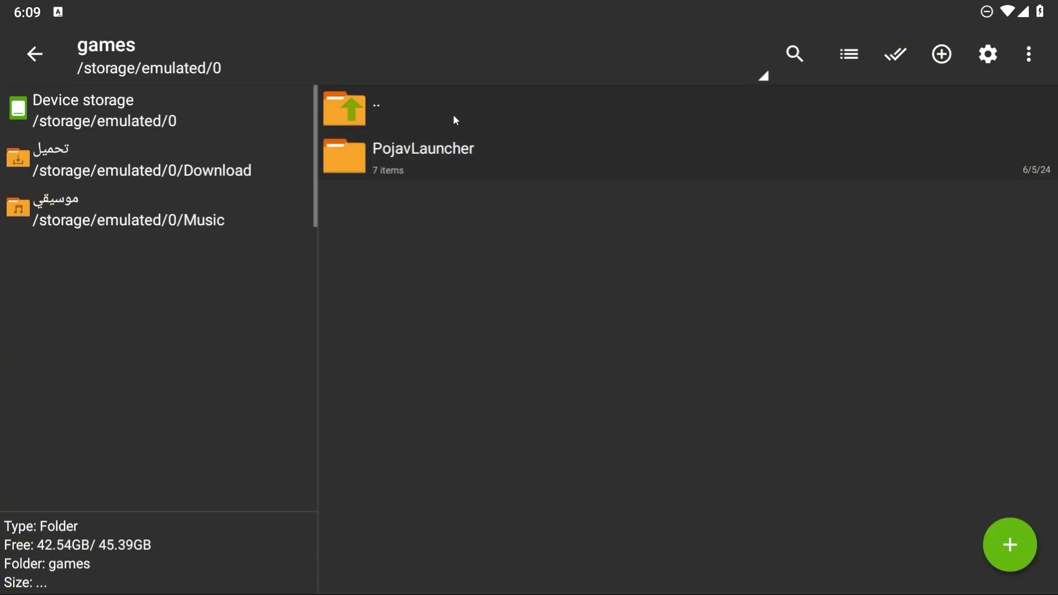
Step: Cut PATCHED-sodium-fabric-0.5.8mc1.20.6.jar from the Download folder
click(455, 116)
click(455, 245)
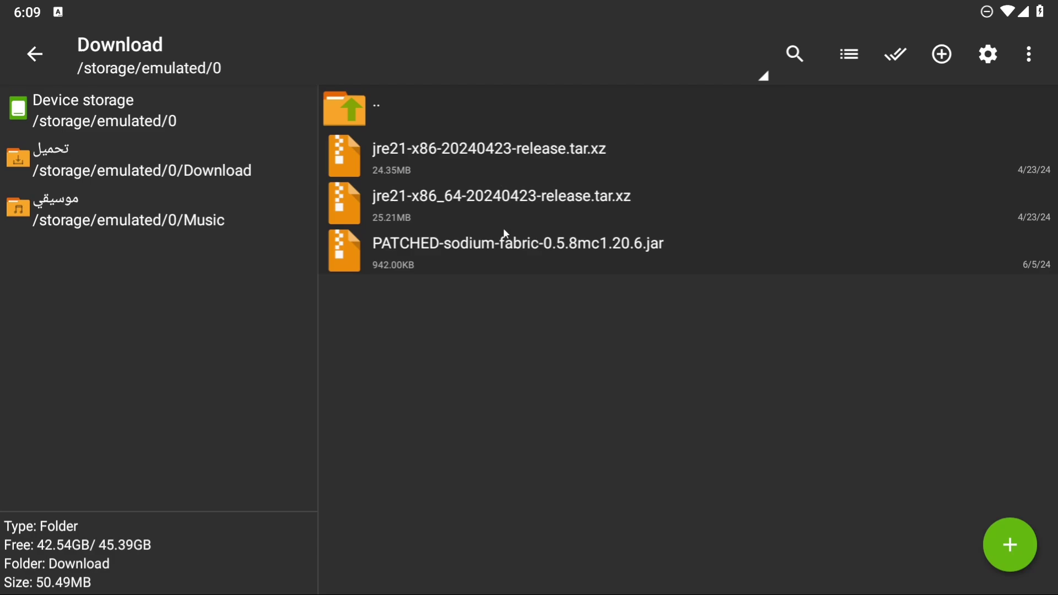
click(340, 246)
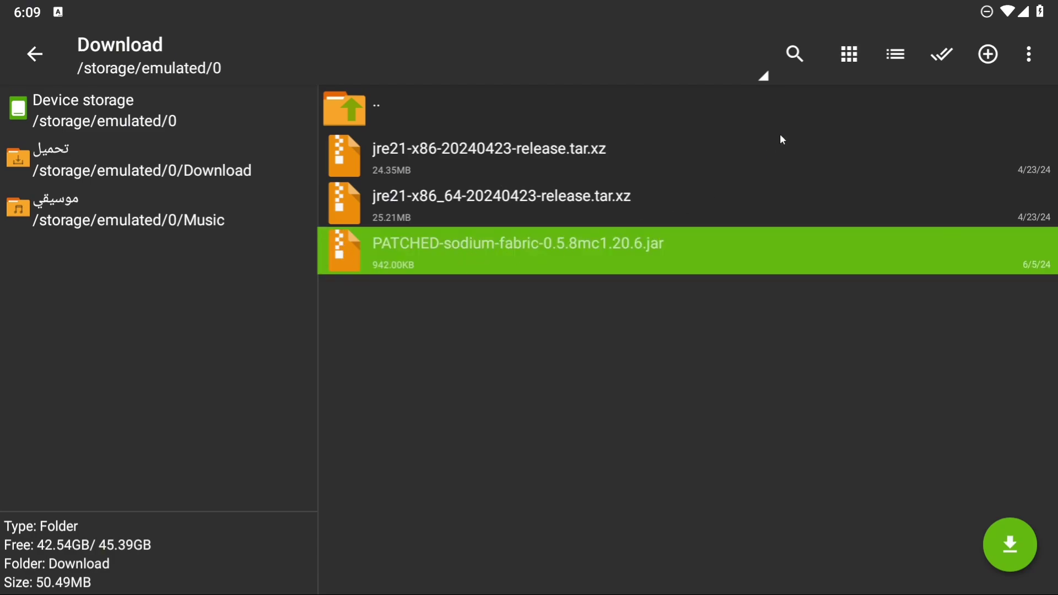
right_click(654, 247)
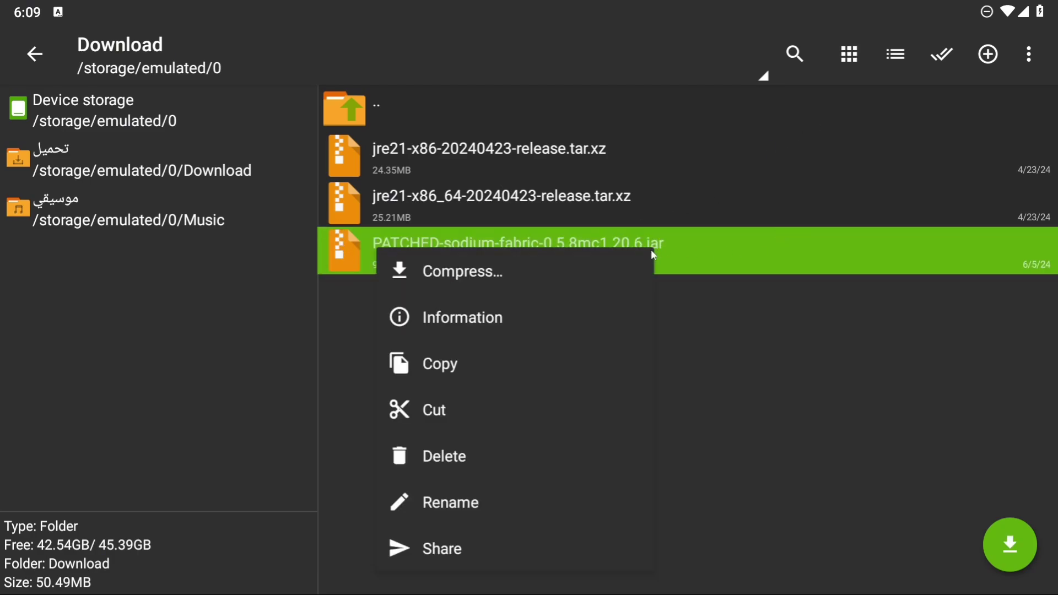
click(463, 414)
Step: Browse to games/PojavLauncher/.minecraft/mods as the destination
click(477, 113)
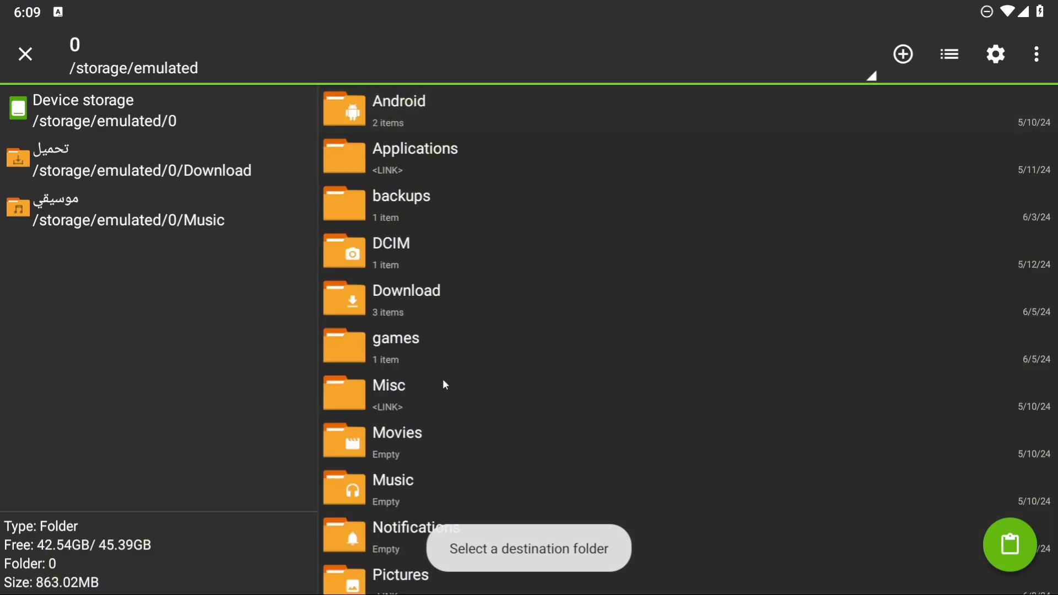
scroll(445, 384, down, 3)
scroll(438, 445, up, 1)
click(444, 223)
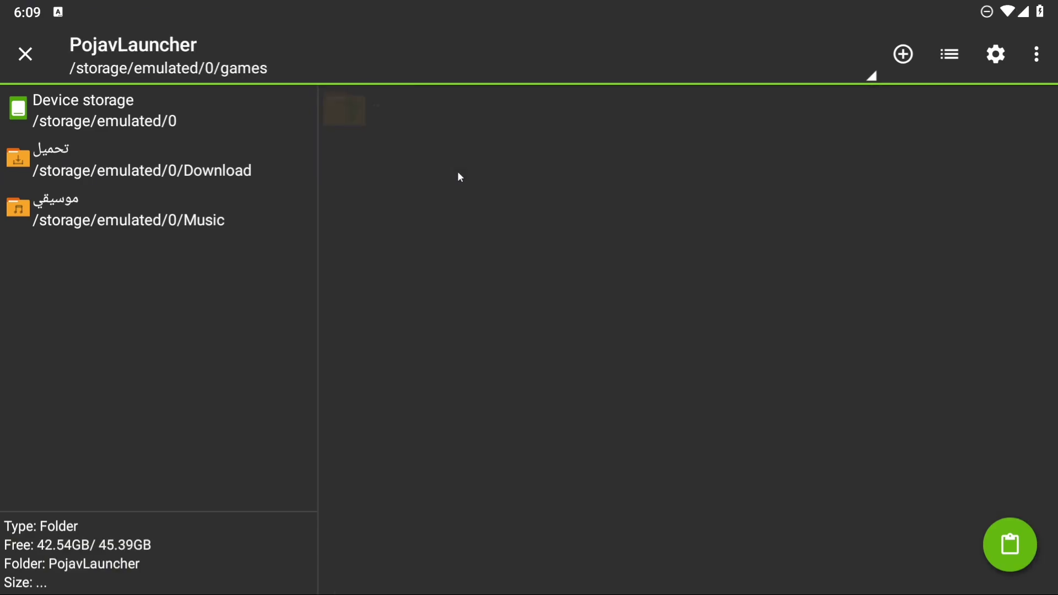
click(477, 191)
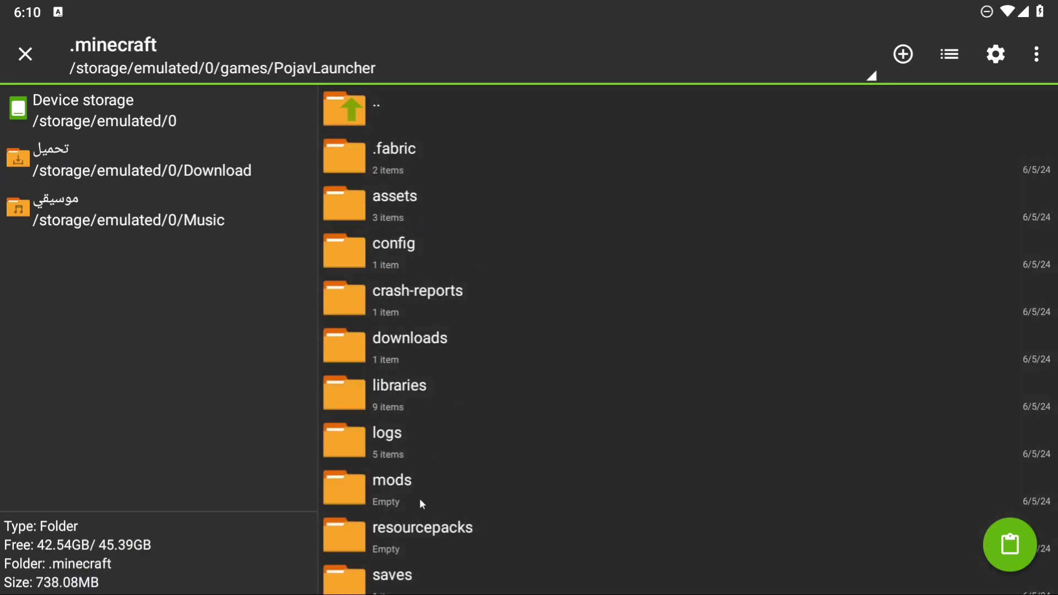
click(441, 500)
Step: Paste the Sodium jar into mods and relaunch Minecraft 1.20.6 from PojavLauncher
click(992, 534)
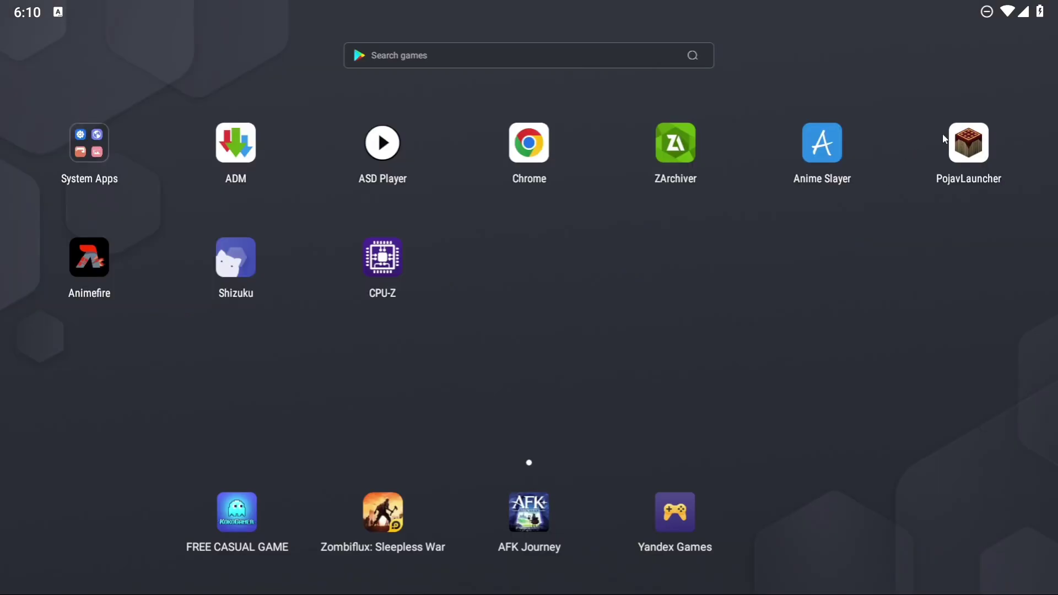
click(973, 139)
click(1004, 576)
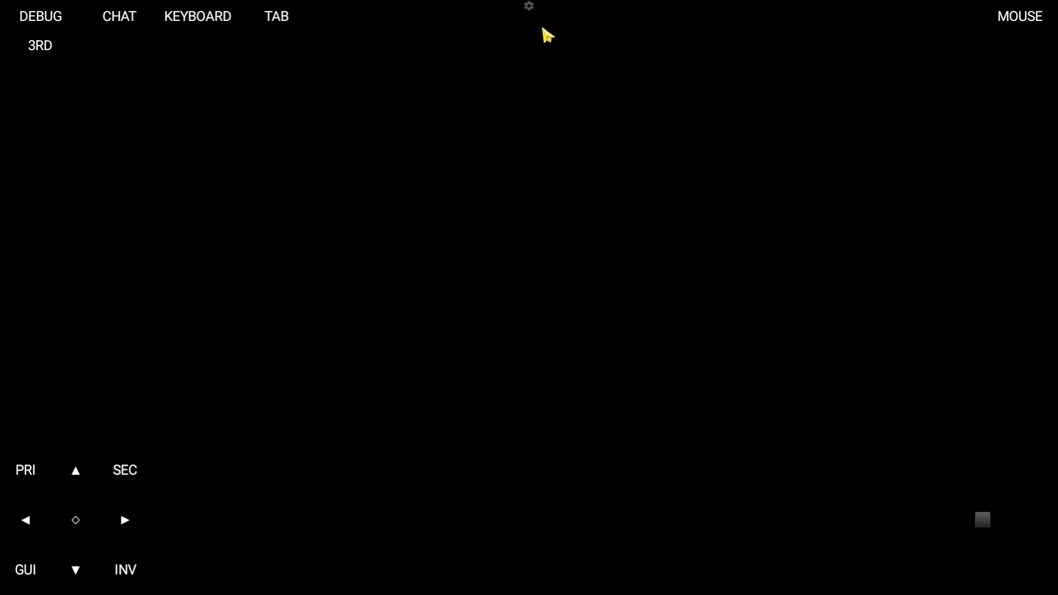
Step: Enable virtual mouse mode and review the game's startup log output, then close it
click(1029, 17)
click(543, 6)
click(945, 67)
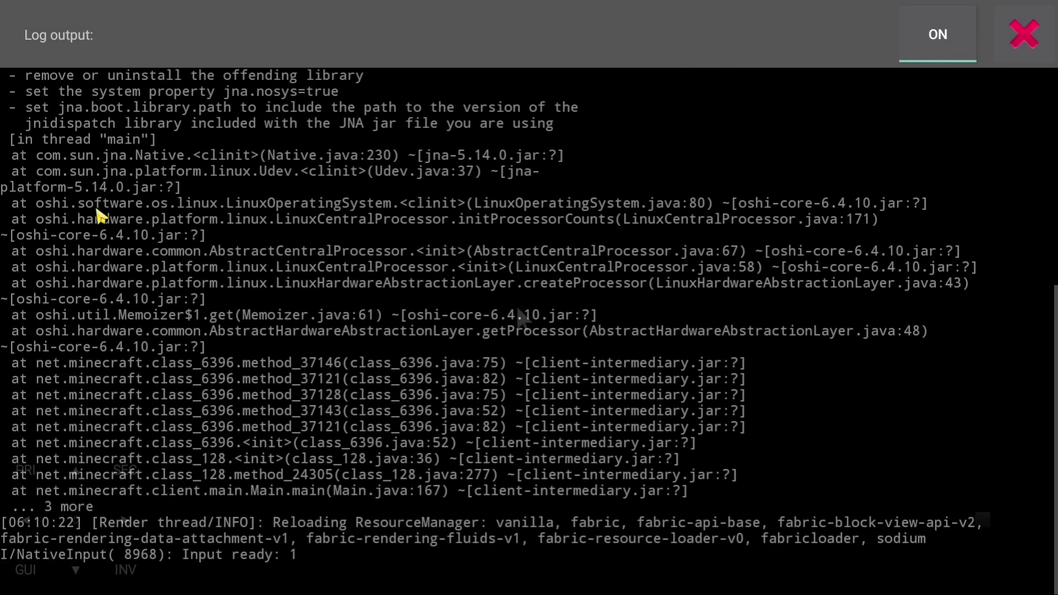
scroll(206, 251, up, 3)
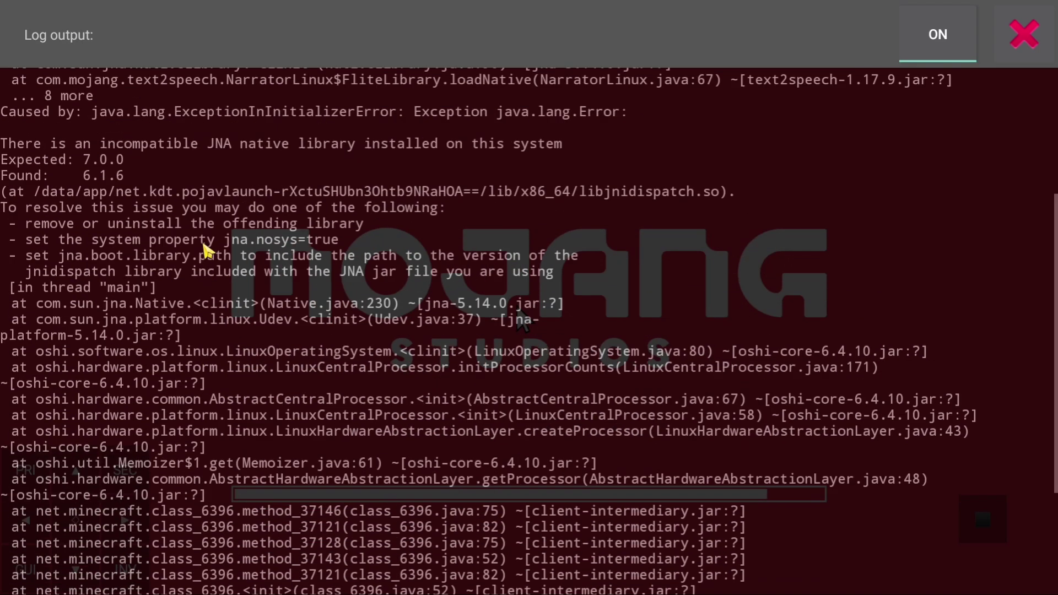
scroll(207, 251, up, 5)
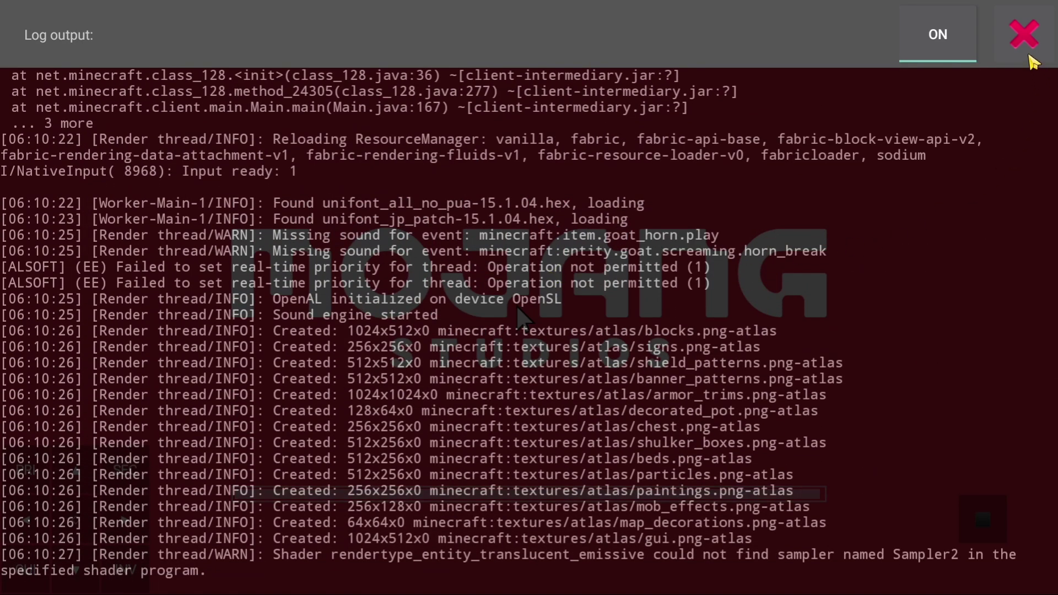
click(1024, 34)
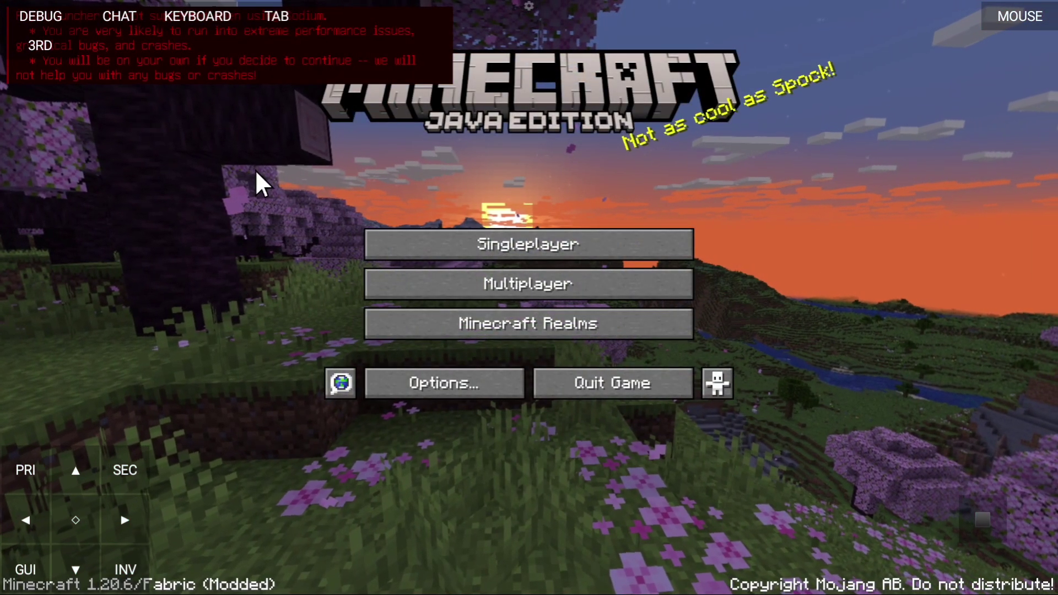
Step: Play the New World save from Singleplayer, leaving the touch controls hidden
click(447, 242)
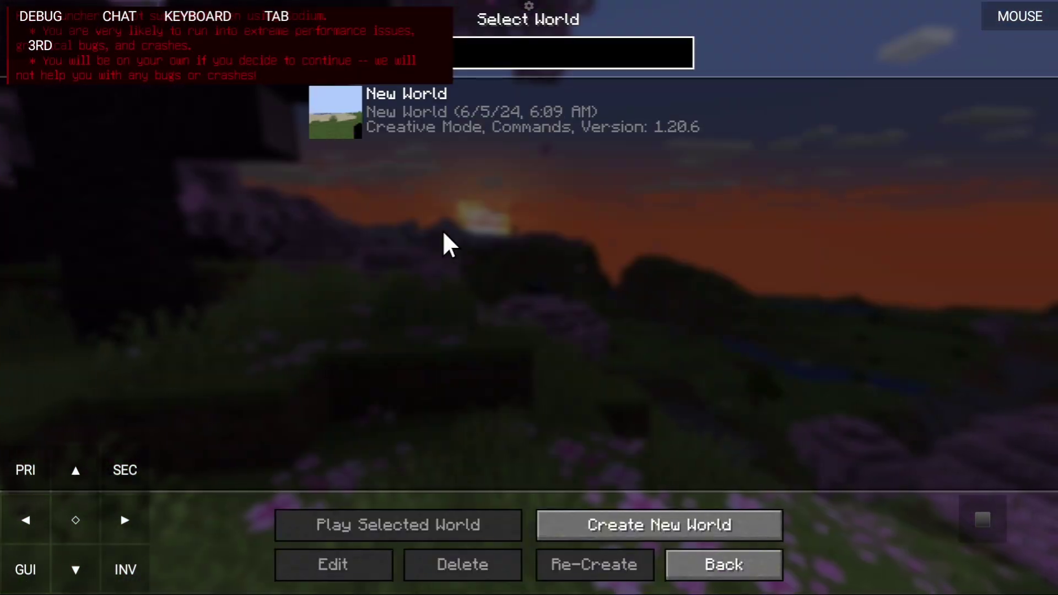
click(515, 135)
click(359, 118)
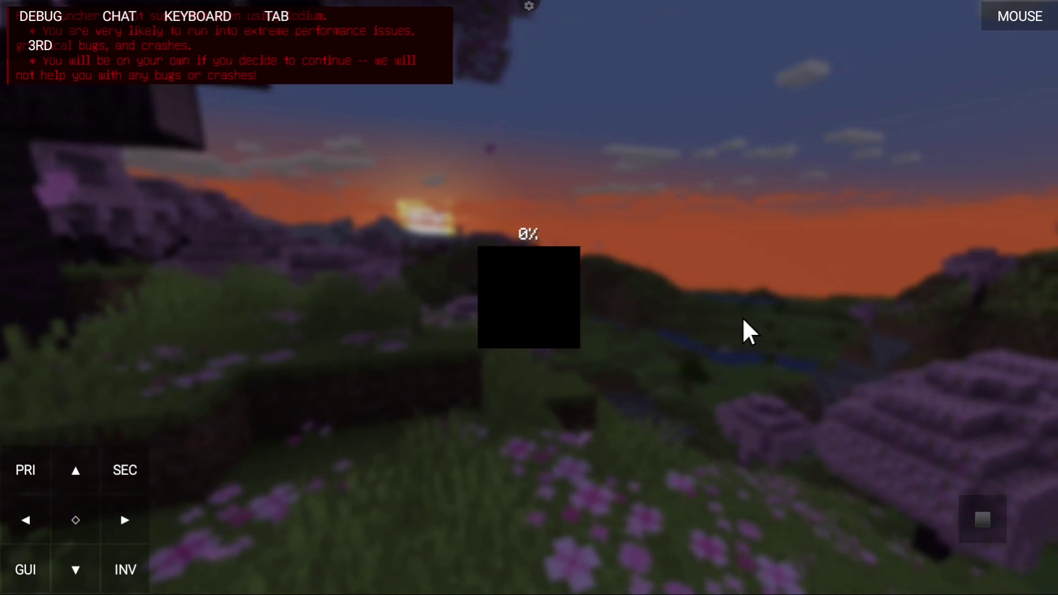
click(23, 569)
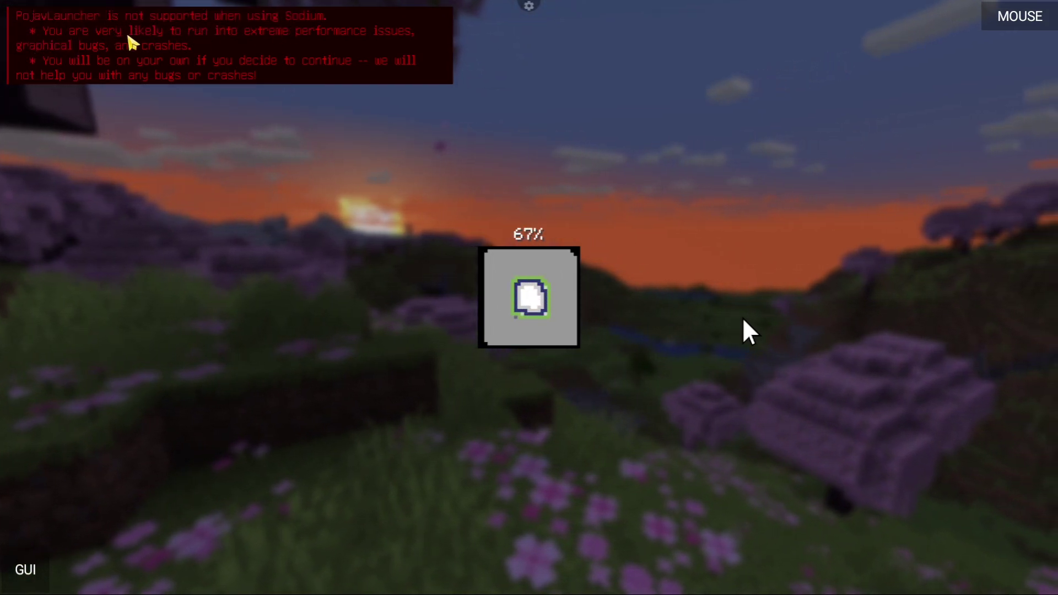
click(23, 570)
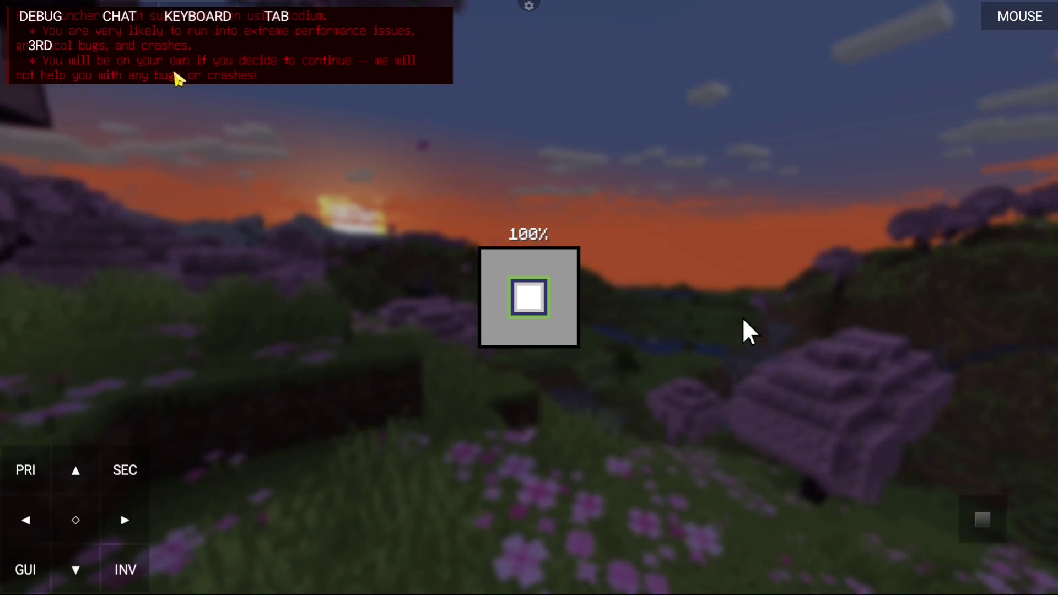
click(24, 569)
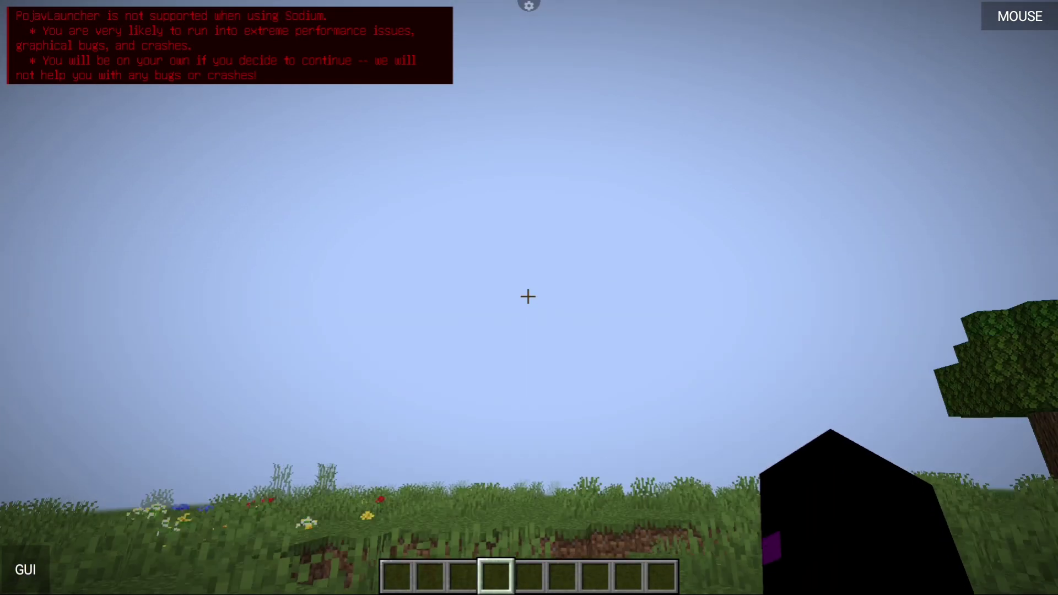
Step: Show the F3 debug overlay, switch to third-person view, and open then close the inventory
key(F3)
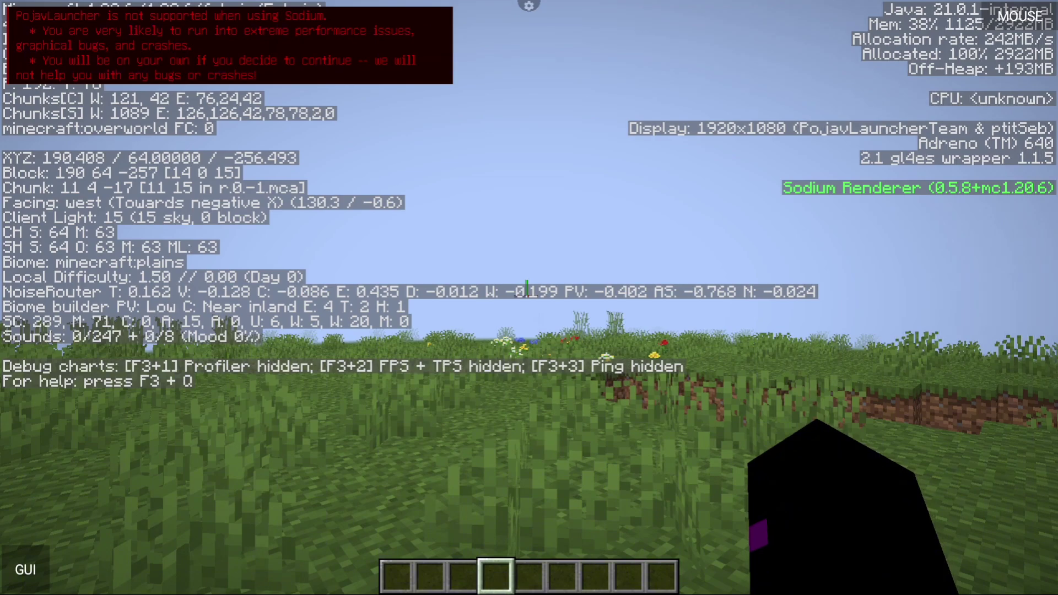
key(F5)
key(F5)
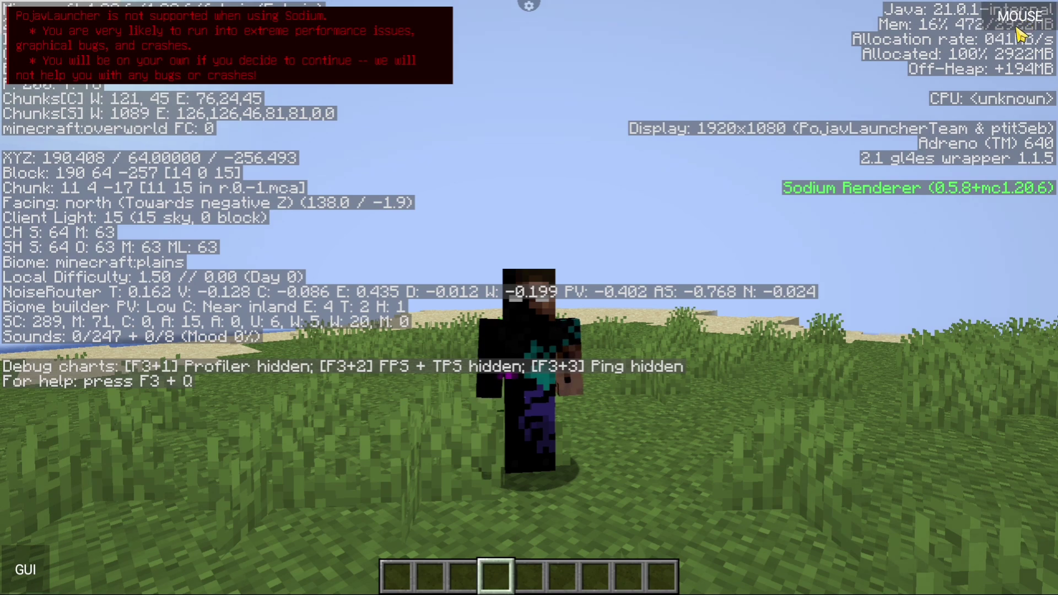
key(e)
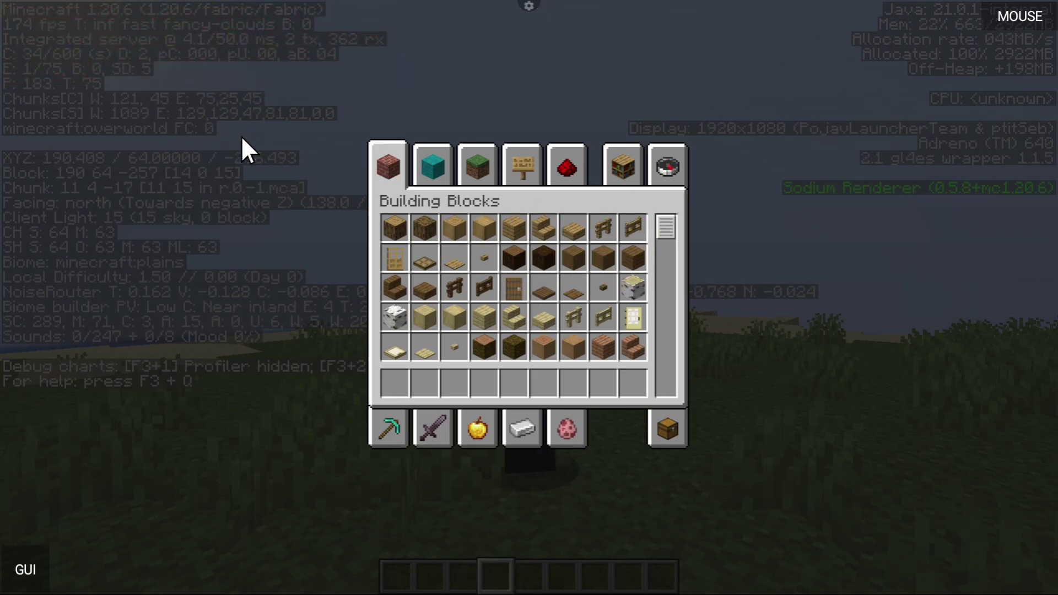
key(e)
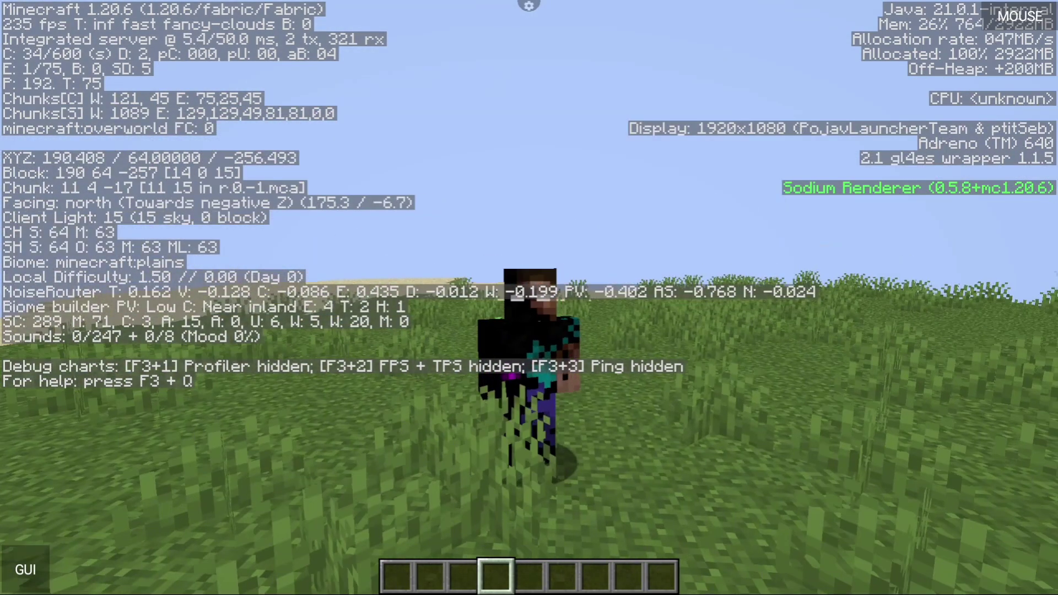